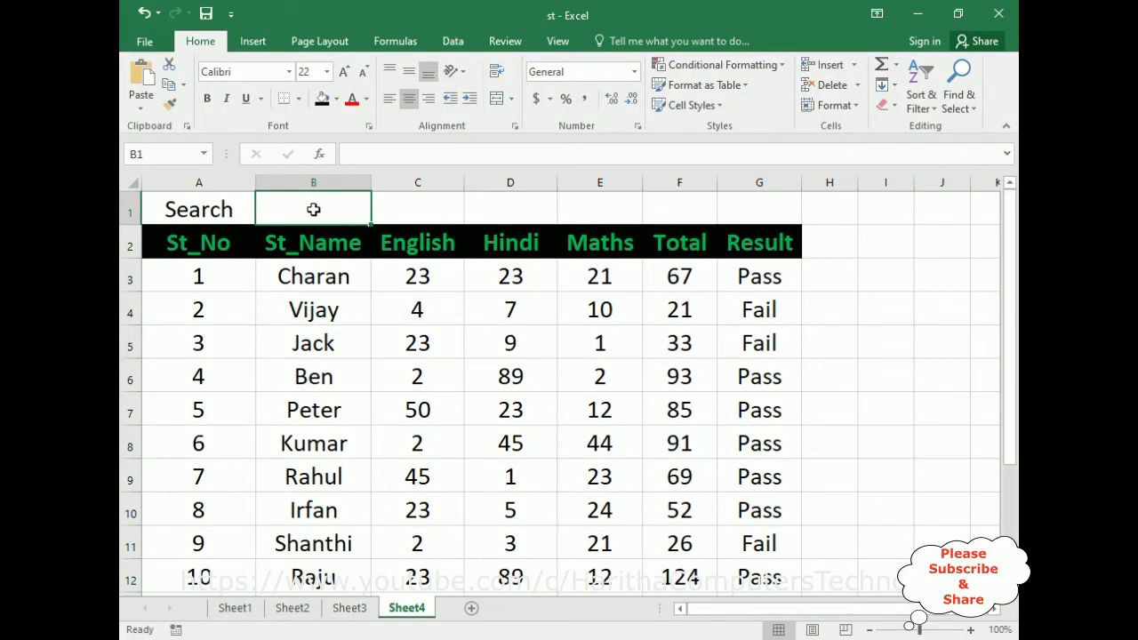
- Search for 'Shanthi' in B1 and check that her row is highlighted
text(Shanthi)
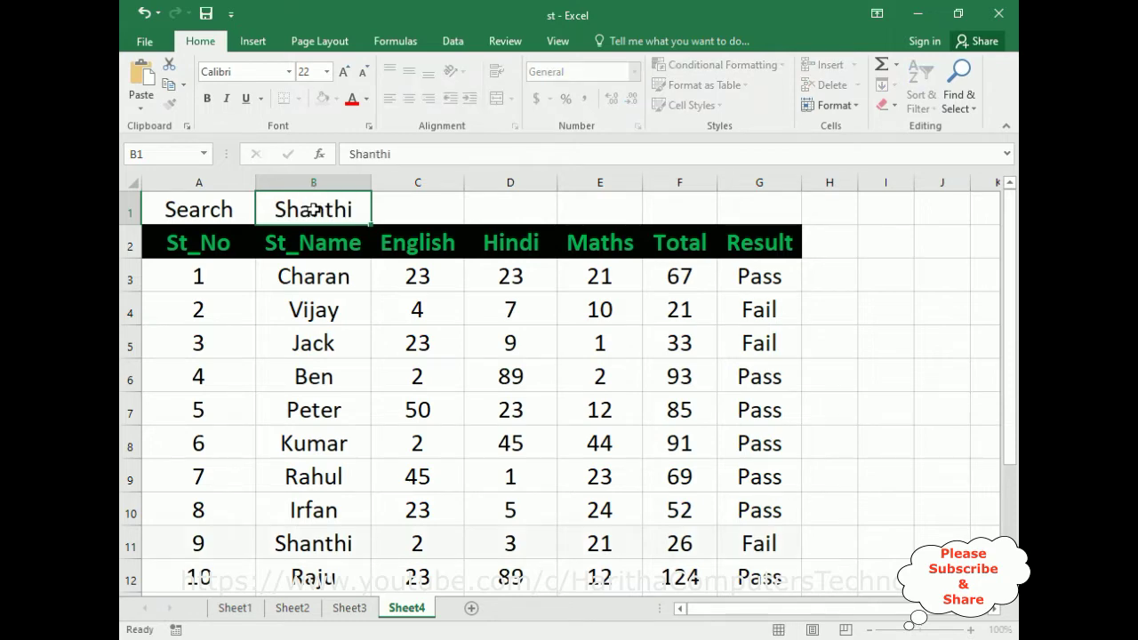
key(Return)
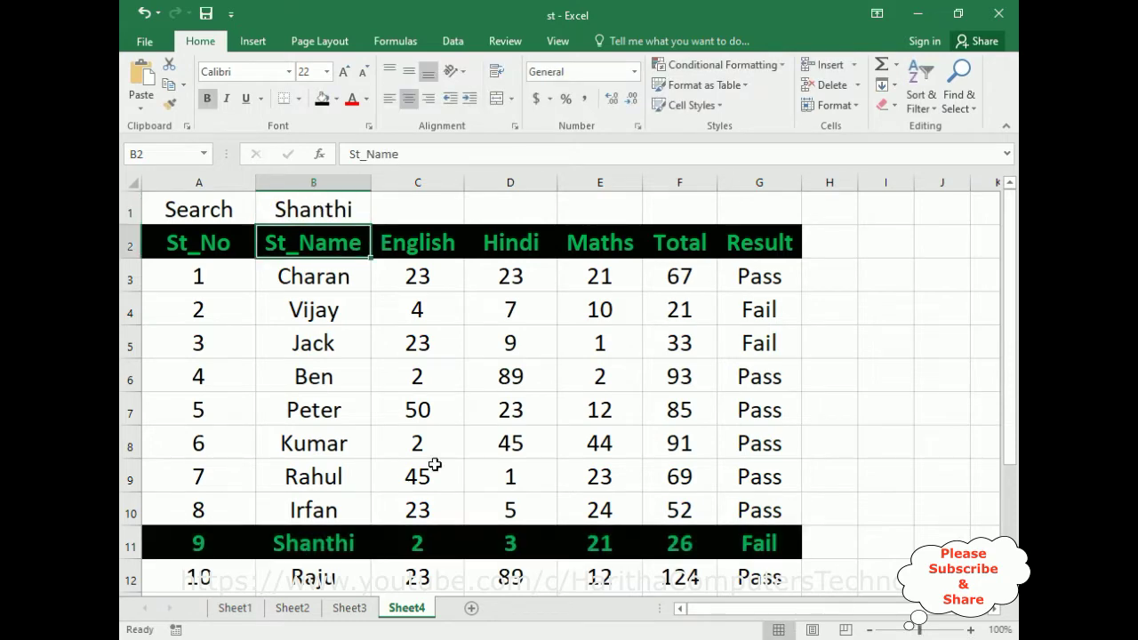
scroll(329, 534, down, 1)
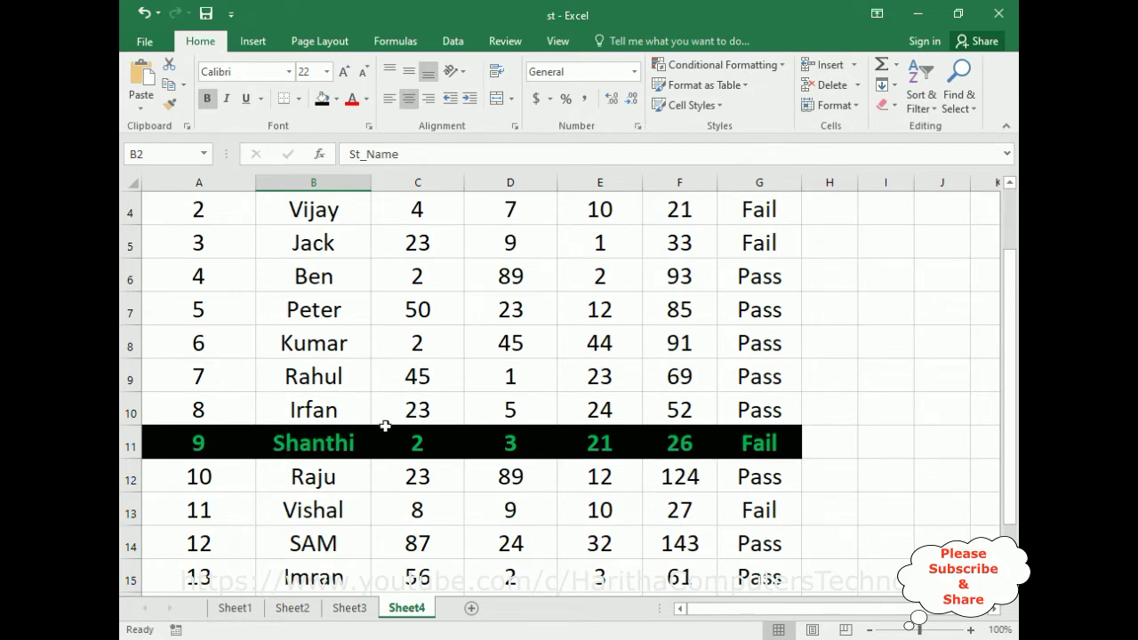
scroll(348, 521, up, 1)
scroll(348, 515, down, 3)
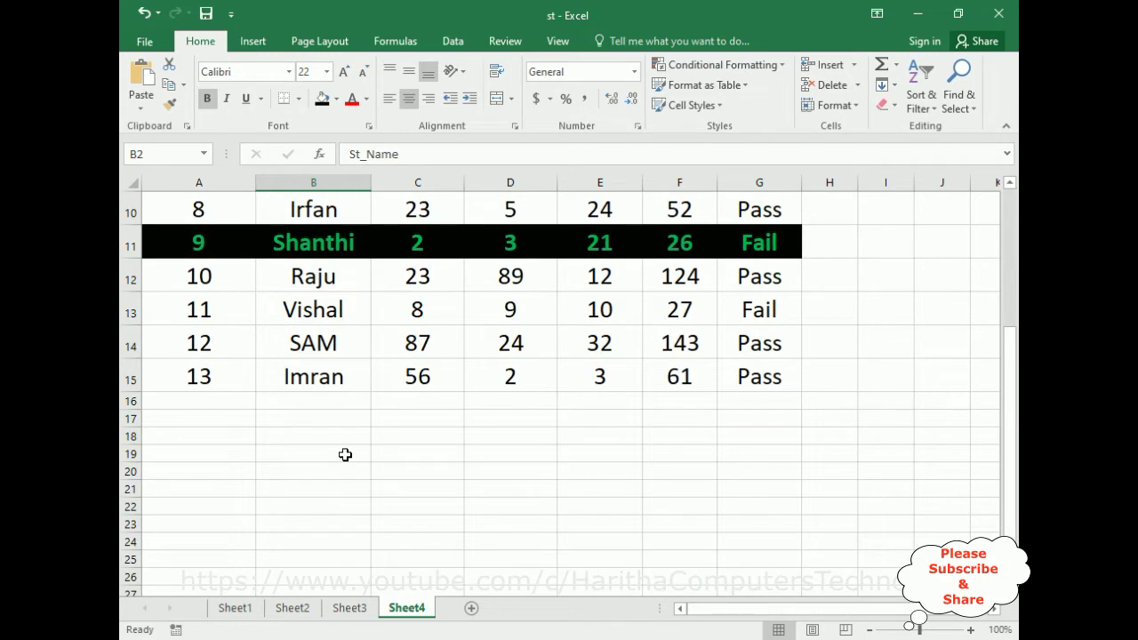
scroll(345, 455, up, 3)
- Replace the search name in B1 with 'Imran' and check his highlighted row
double_click(317, 204)
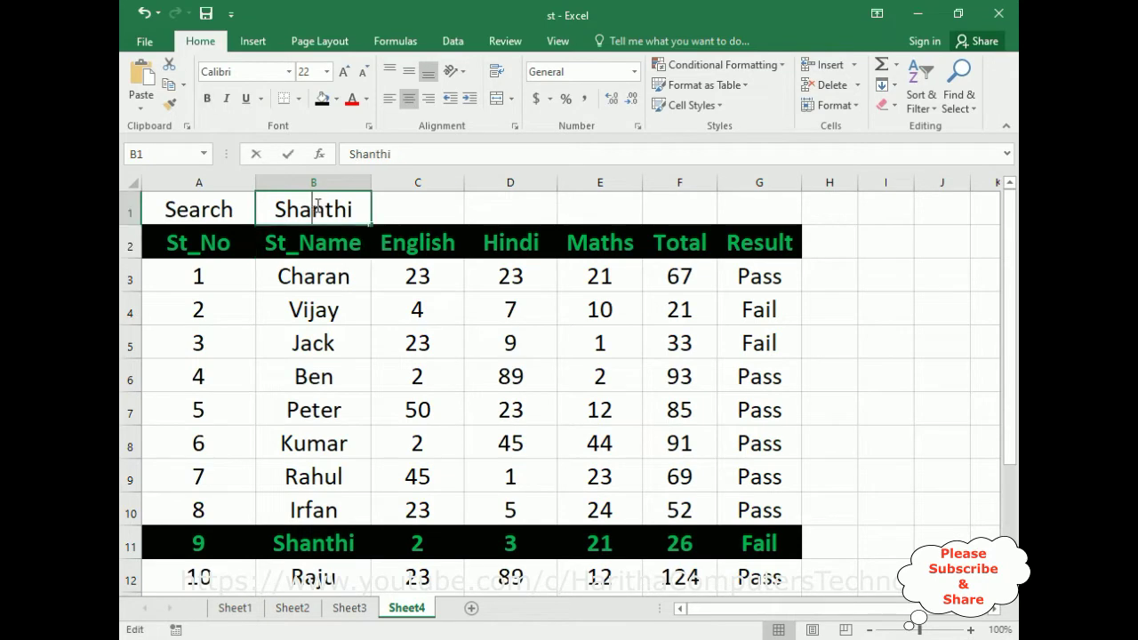
double_click(318, 204)
text(Imran)
key(Return)
scroll(344, 404, down, 3)
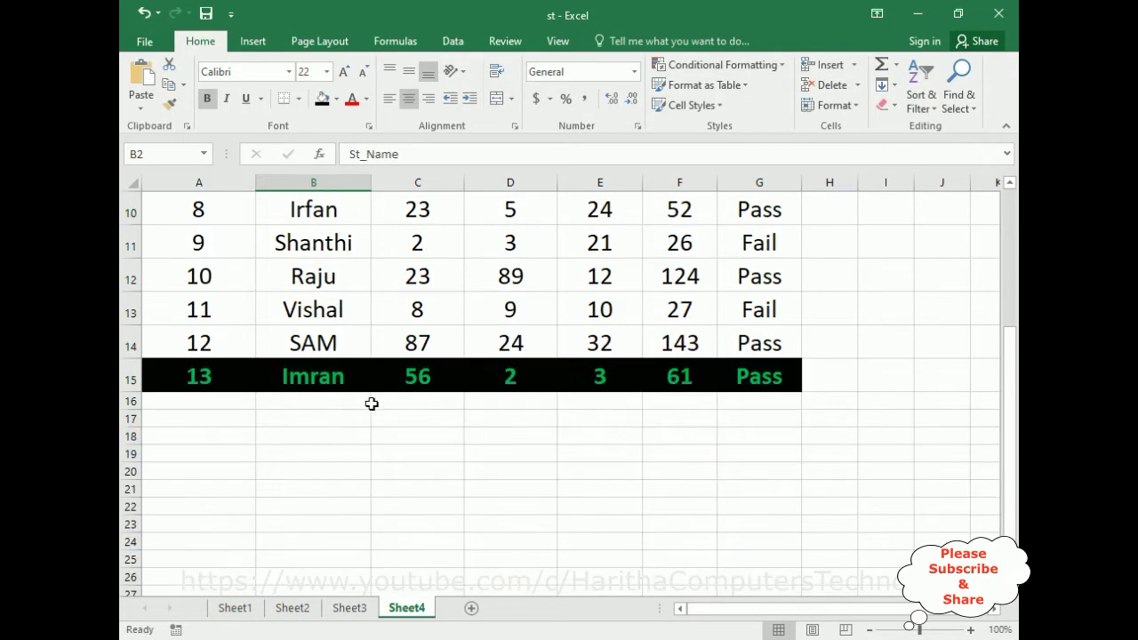
scroll(449, 409, up, 3)
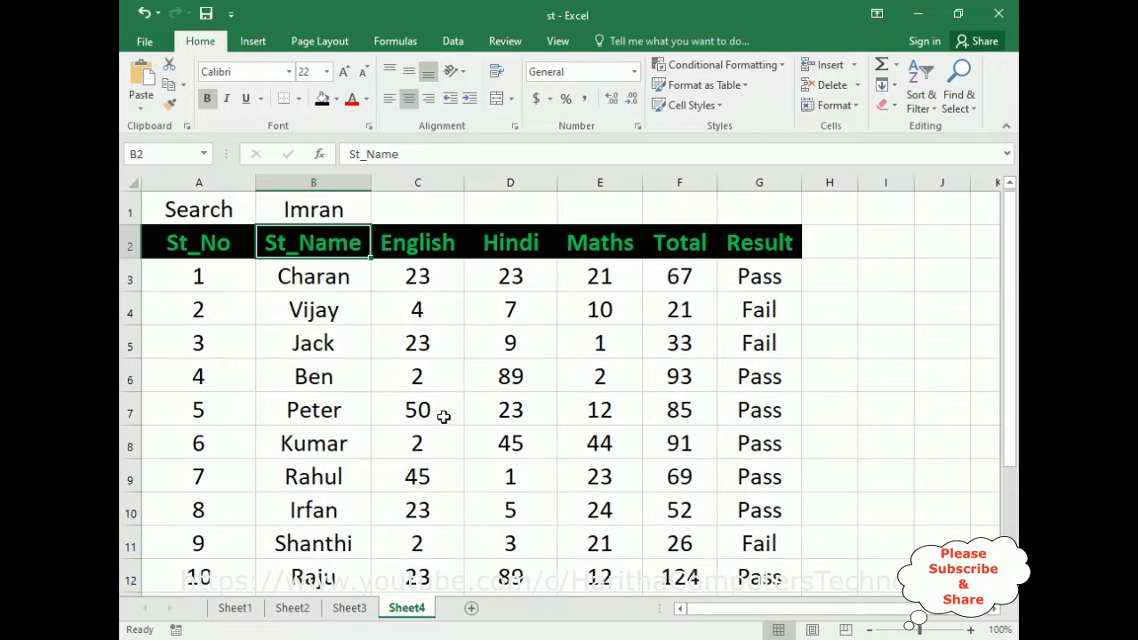
- Replace the search name in B1 with 'pETER' to highlight Peter's row regardless of case
double_click(304, 215)
double_click(305, 215)
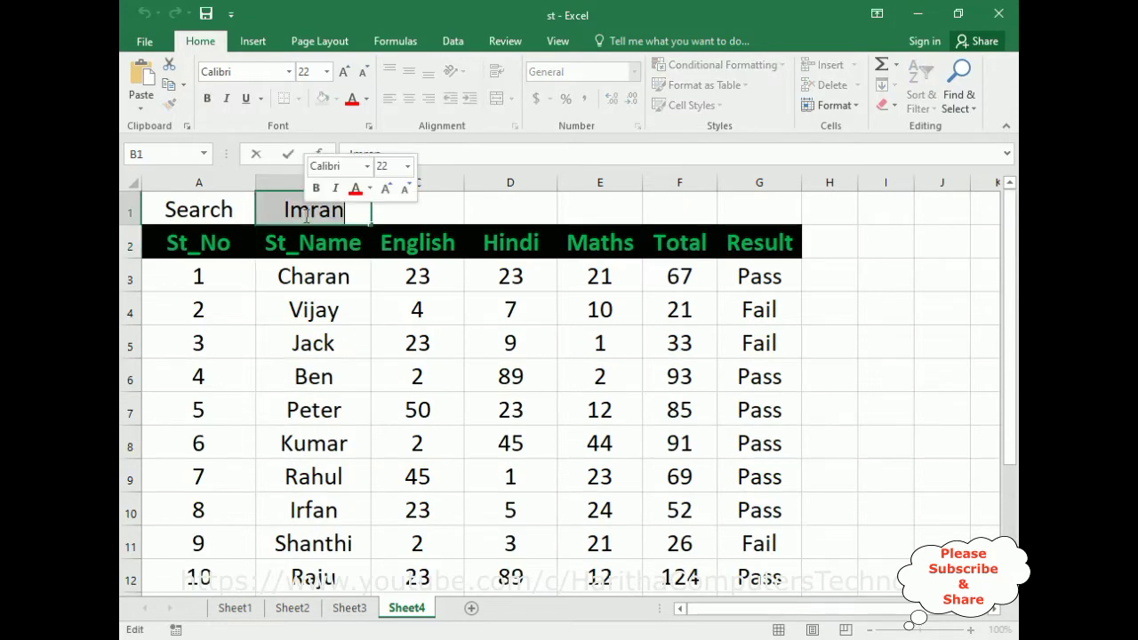
text(peter)
key(BackSpace)
key(BackSpace)
key(BackSpace)
key(BackSpace)
text(ETER)
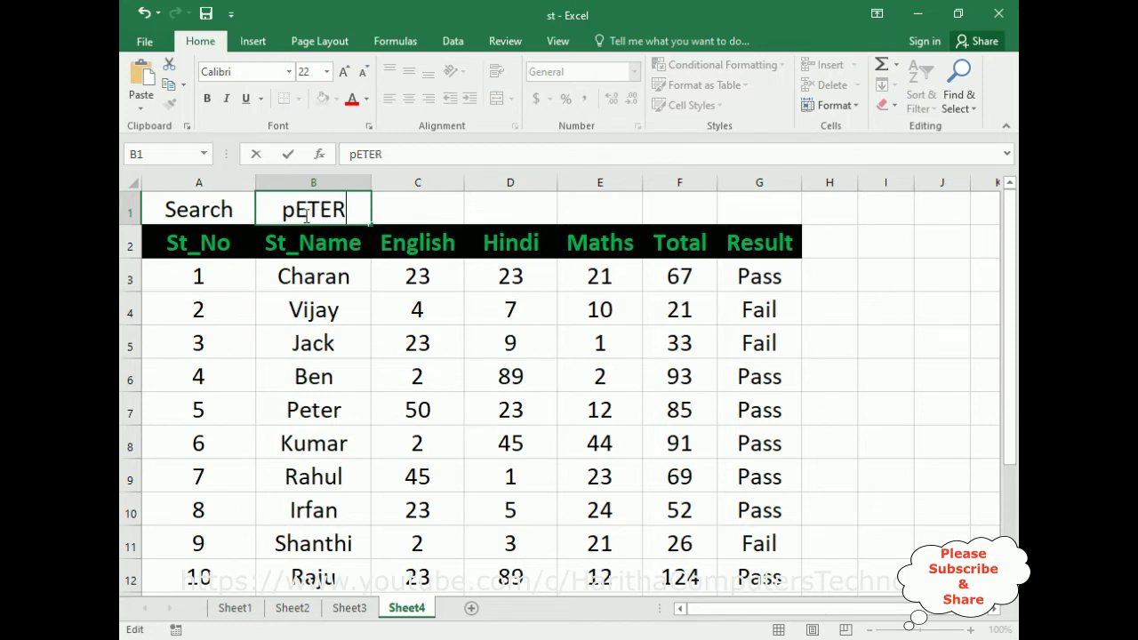
key(Return)
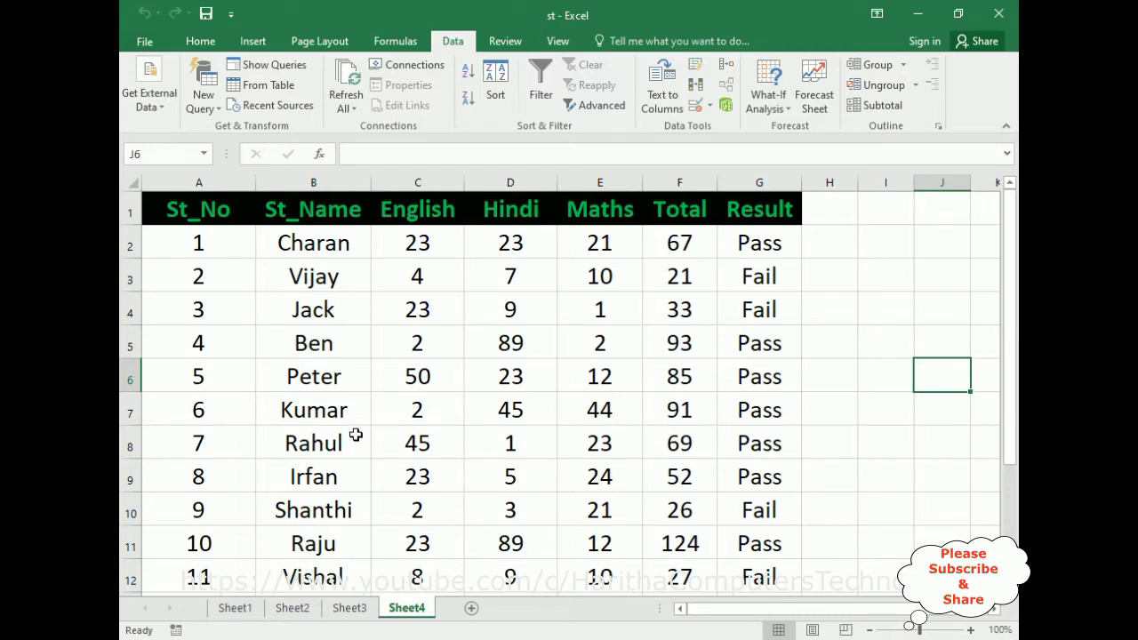
- Restore Sheet4 to the plain marks table with headers in row 1 and no conditional formatting
mouse_move(1015, 307)
mouse_down()
mouse_move(1015, 396)
mouse_move(1015, 307)
mouse_up()
- Insert an empty row above the table and enter the label 'Search' in A1
right_click(133, 212)
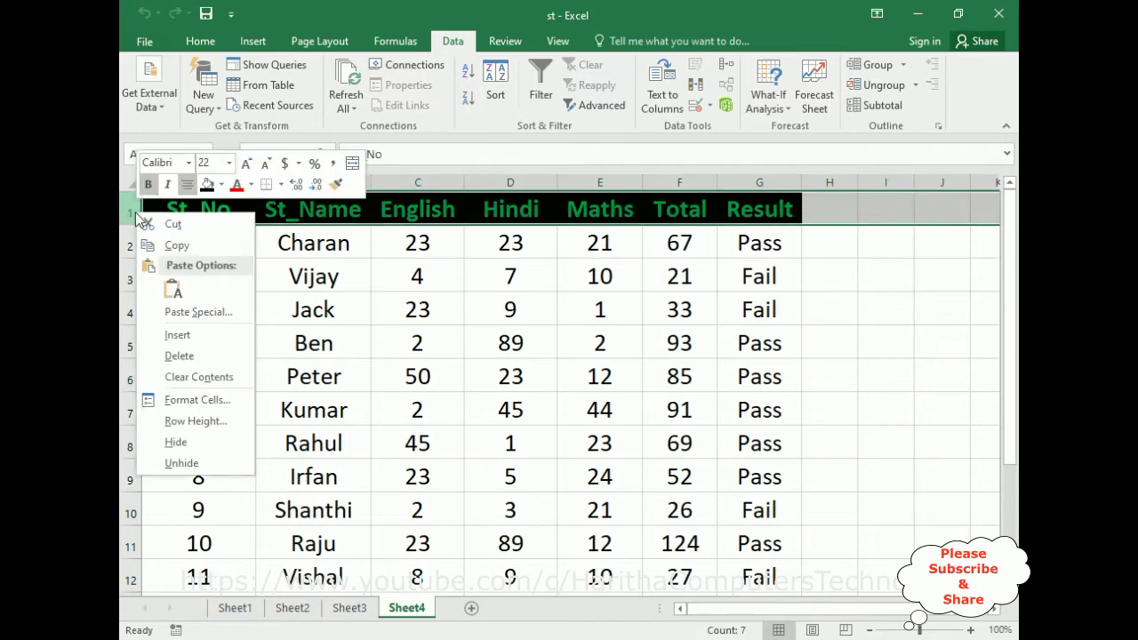
click(177, 336)
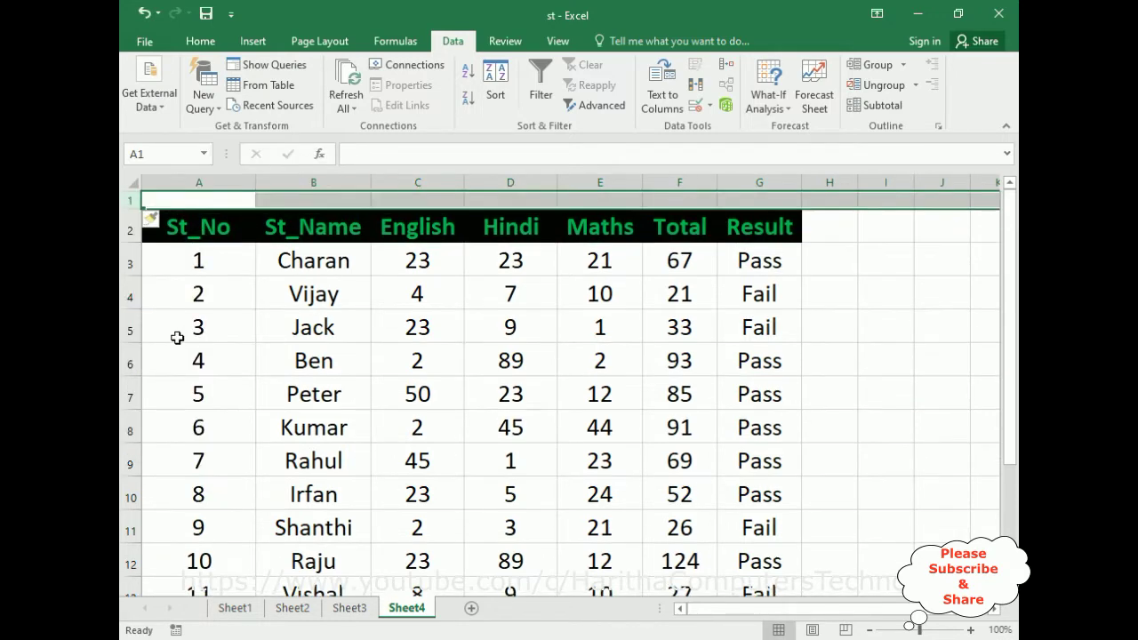
click(218, 201)
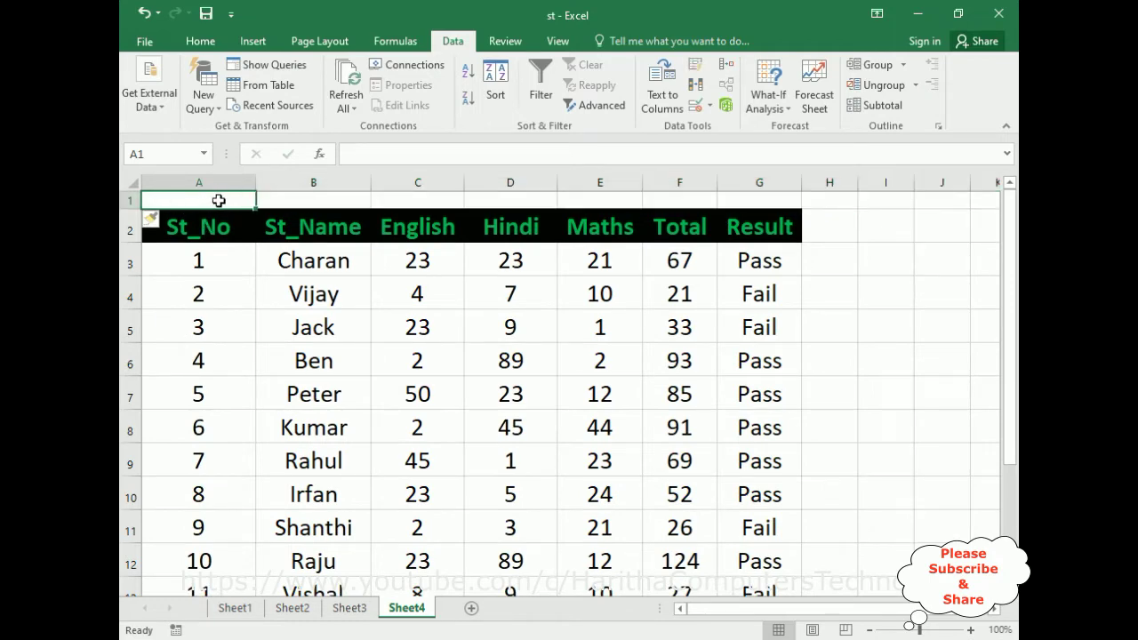
text(Search)
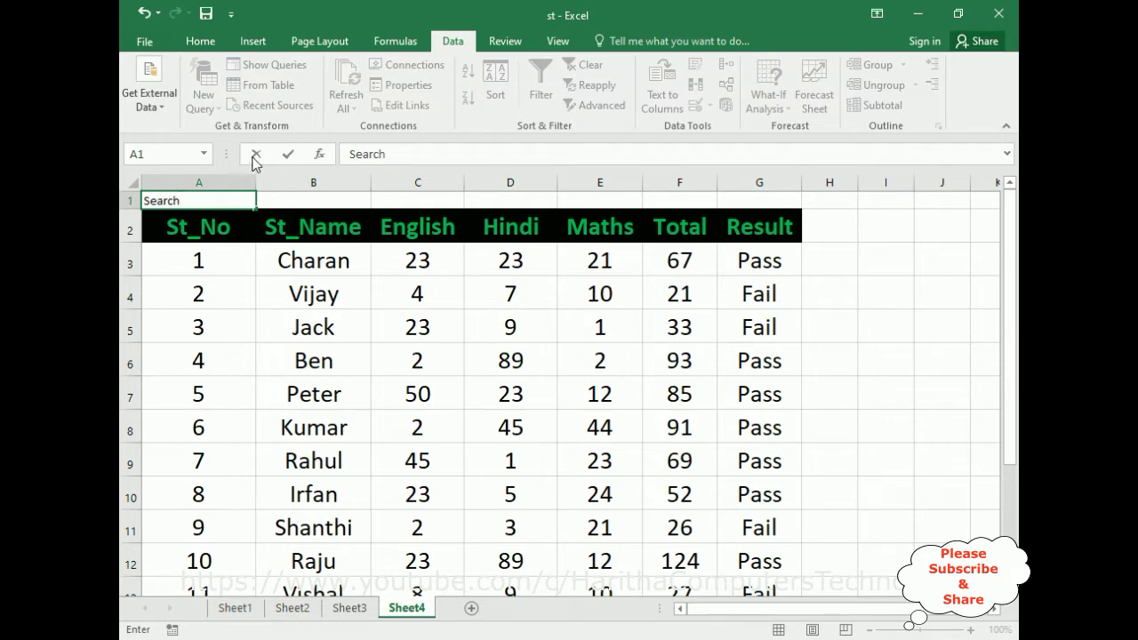
drag(191, 203, 143, 201)
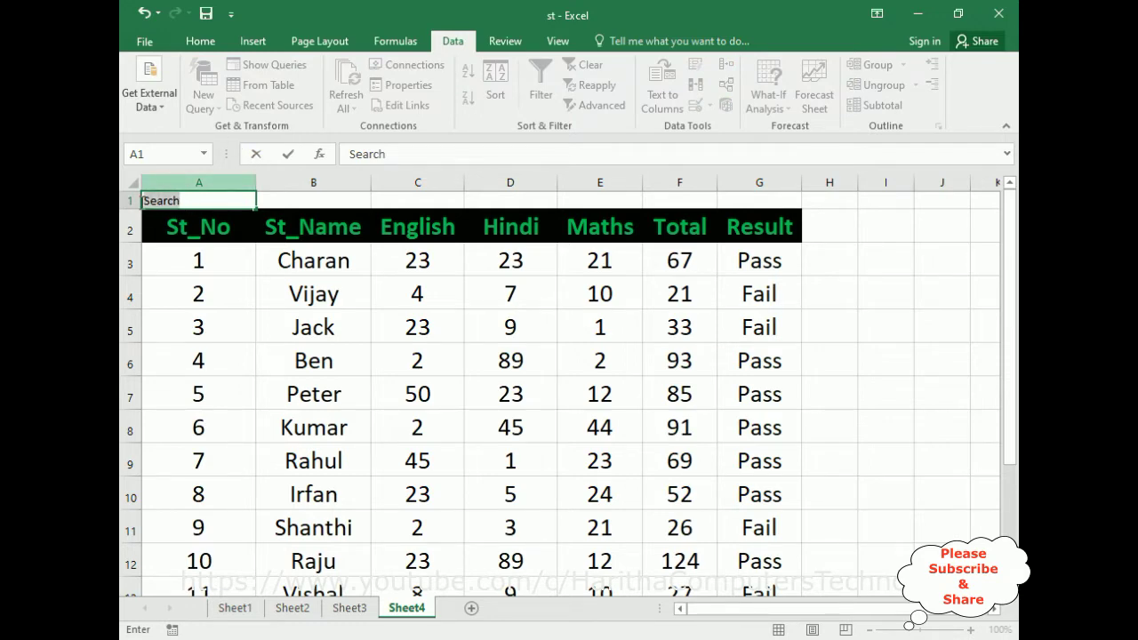
click(200, 41)
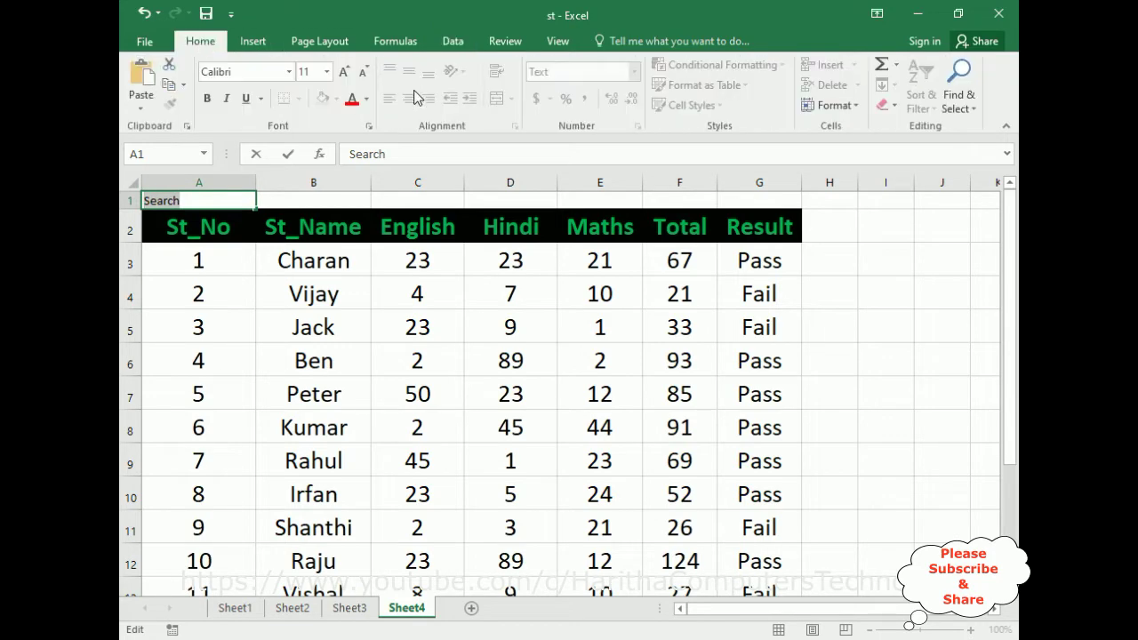
click(244, 201)
key(ctrl+Return)
- Centre the Search label and set its font size to 22
click(409, 104)
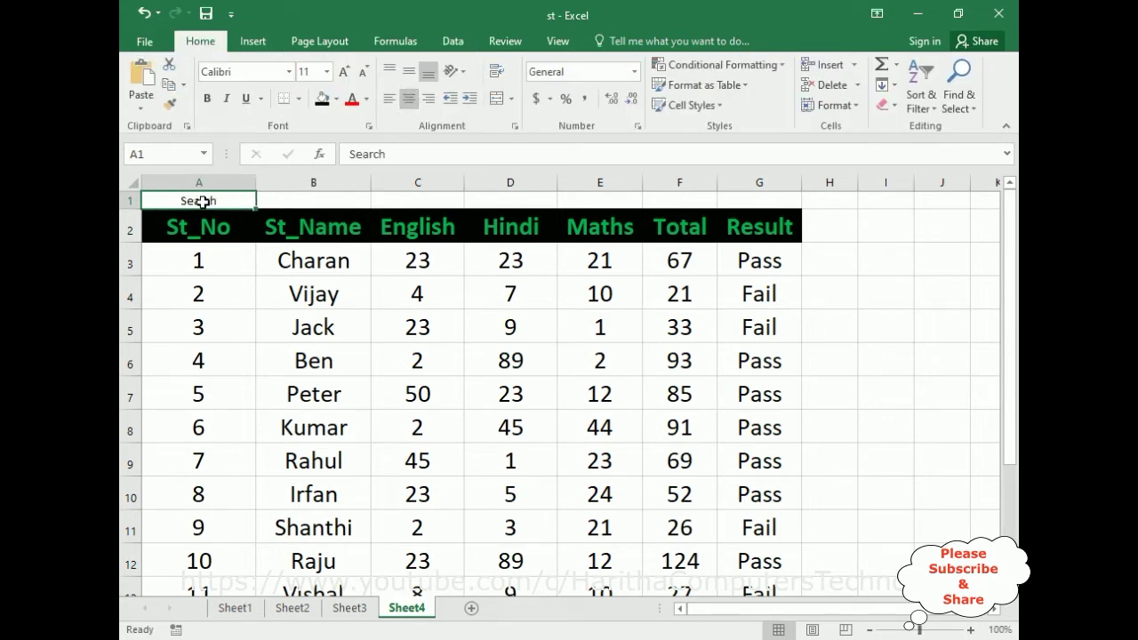
click(327, 71)
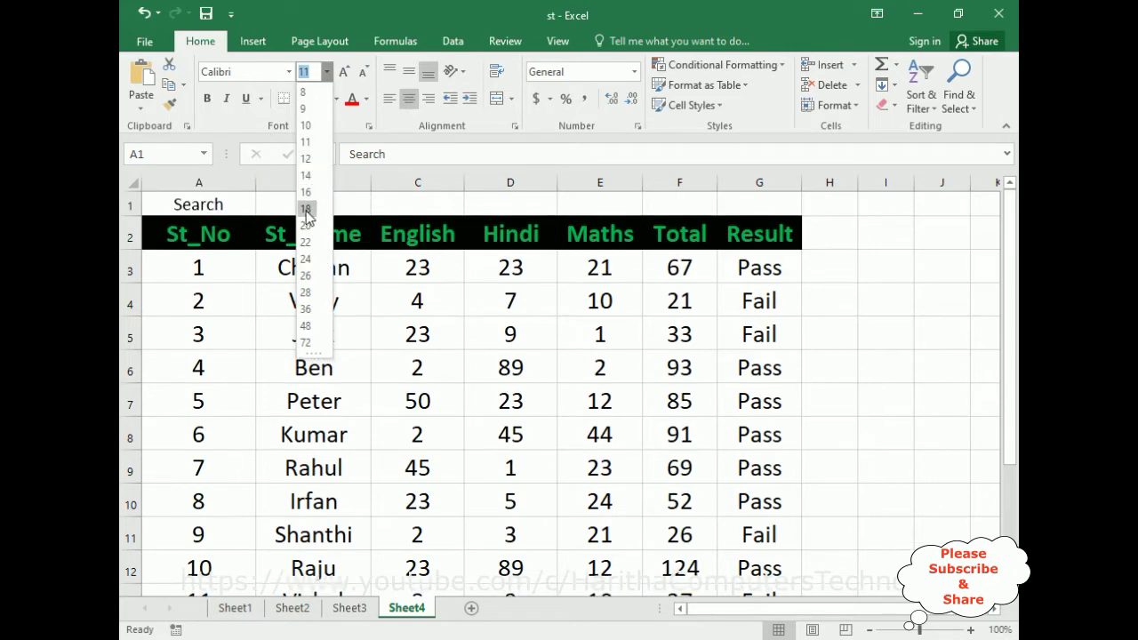
click(306, 242)
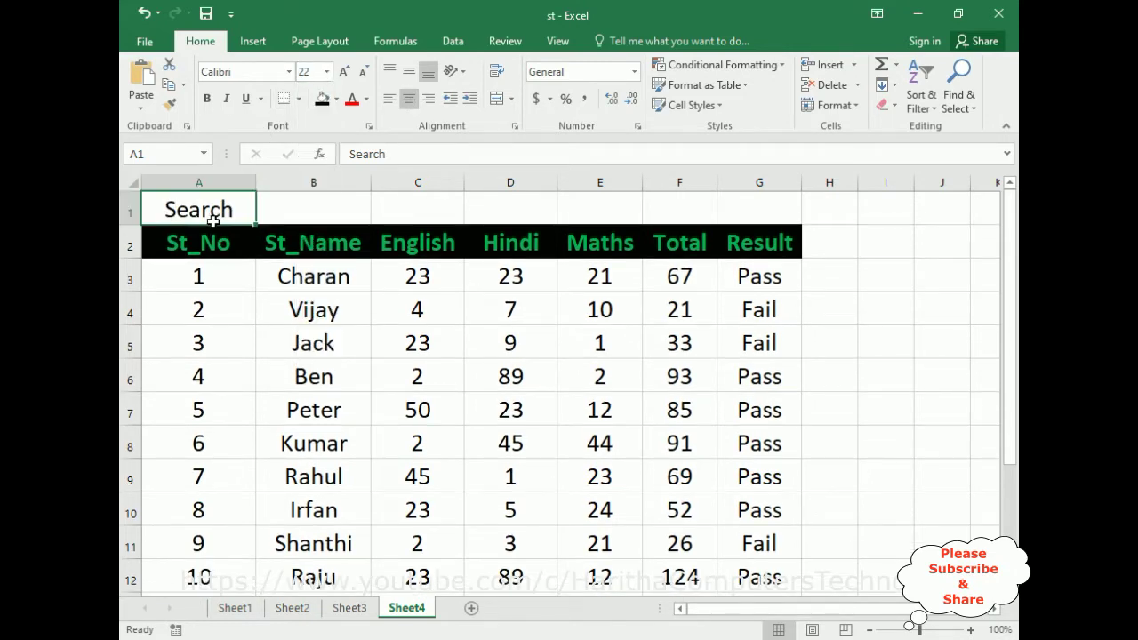
click(288, 209)
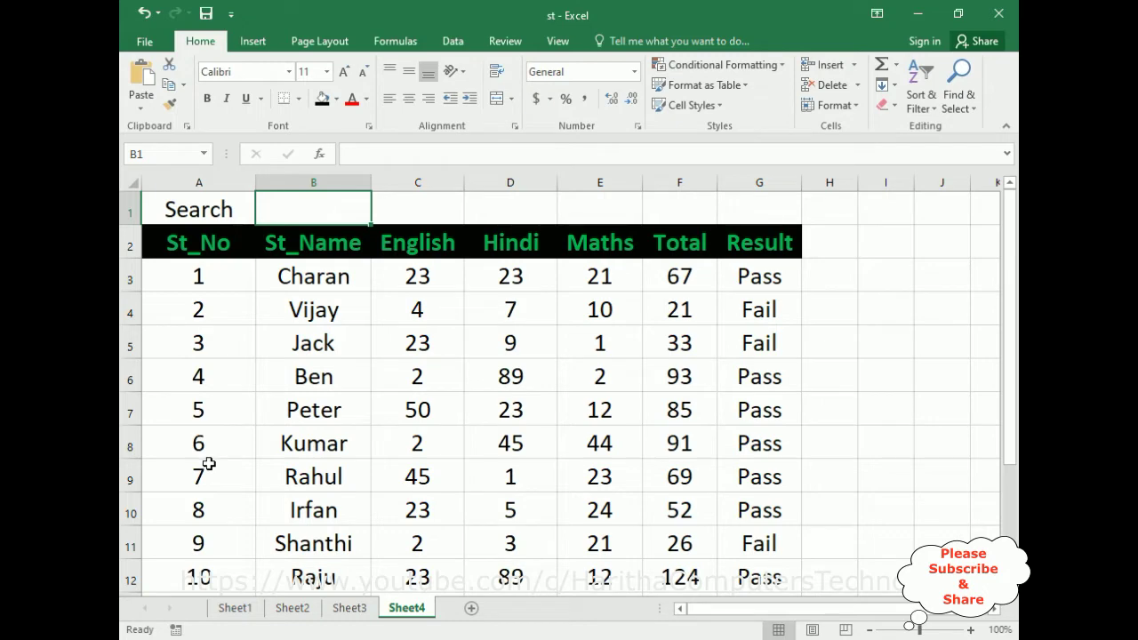
scroll(278, 394, down, 3)
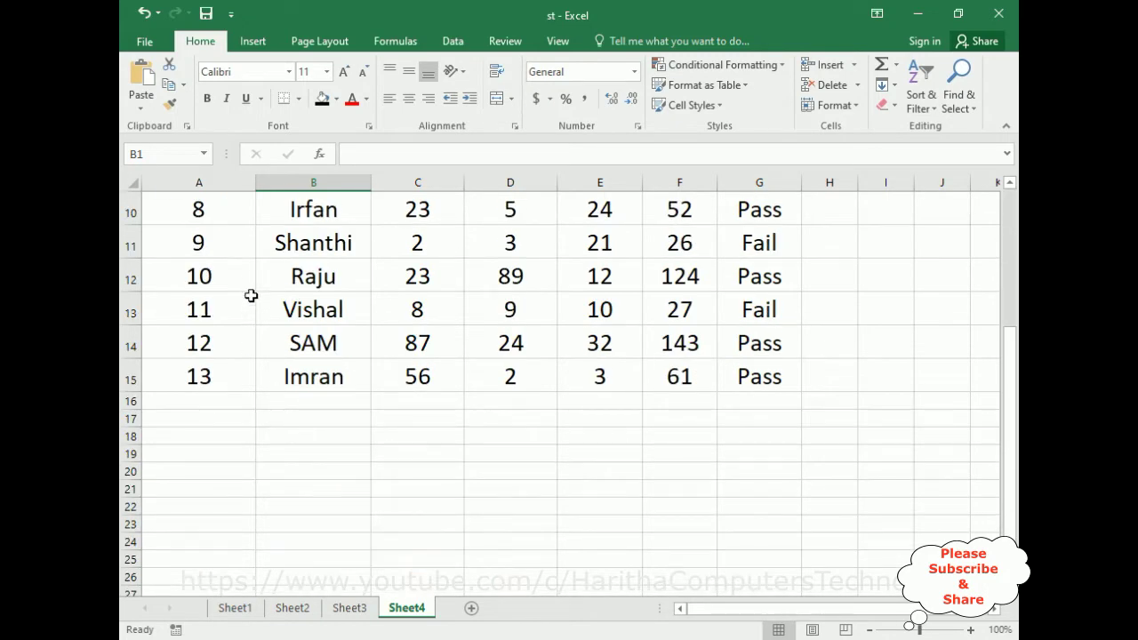
scroll(245, 391, up, 3)
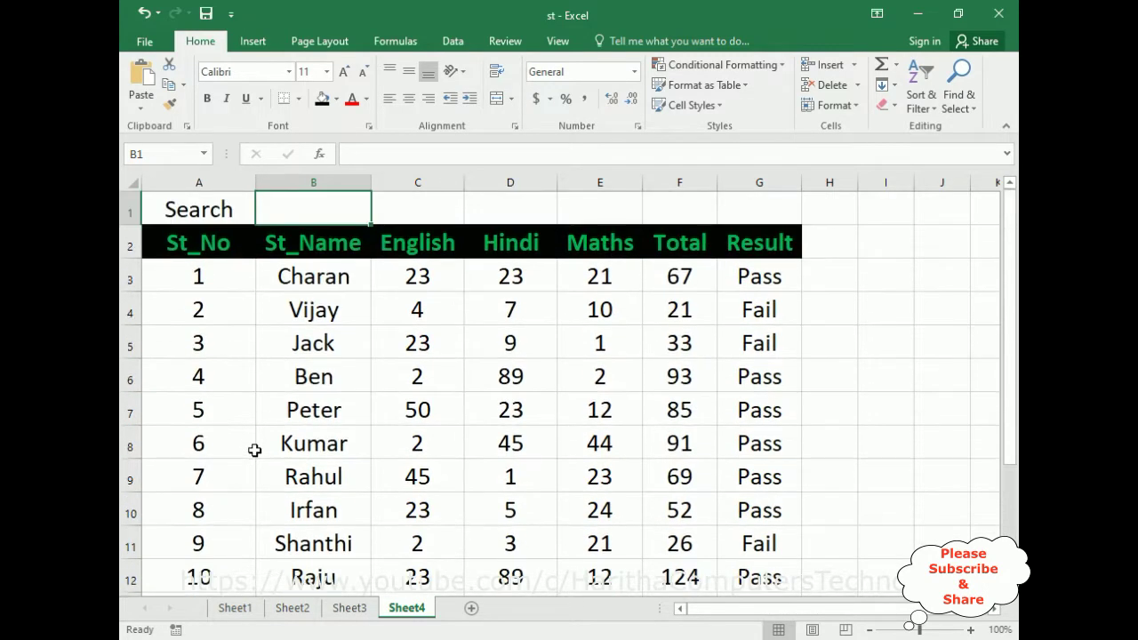
scroll(261, 437, down, 3)
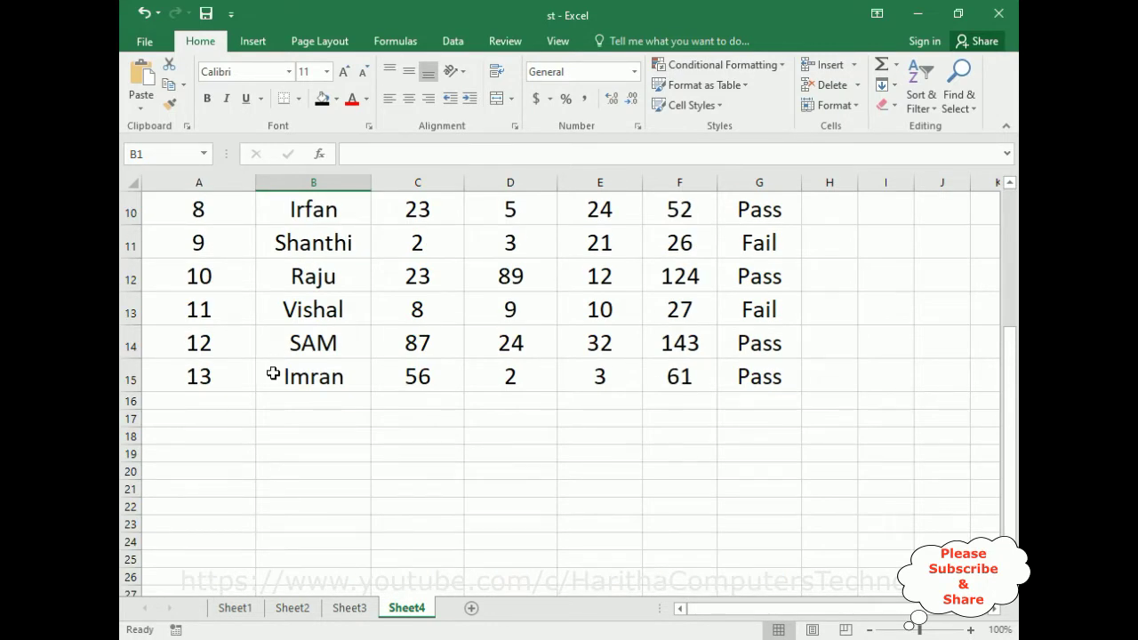
scroll(275, 462, up, 3)
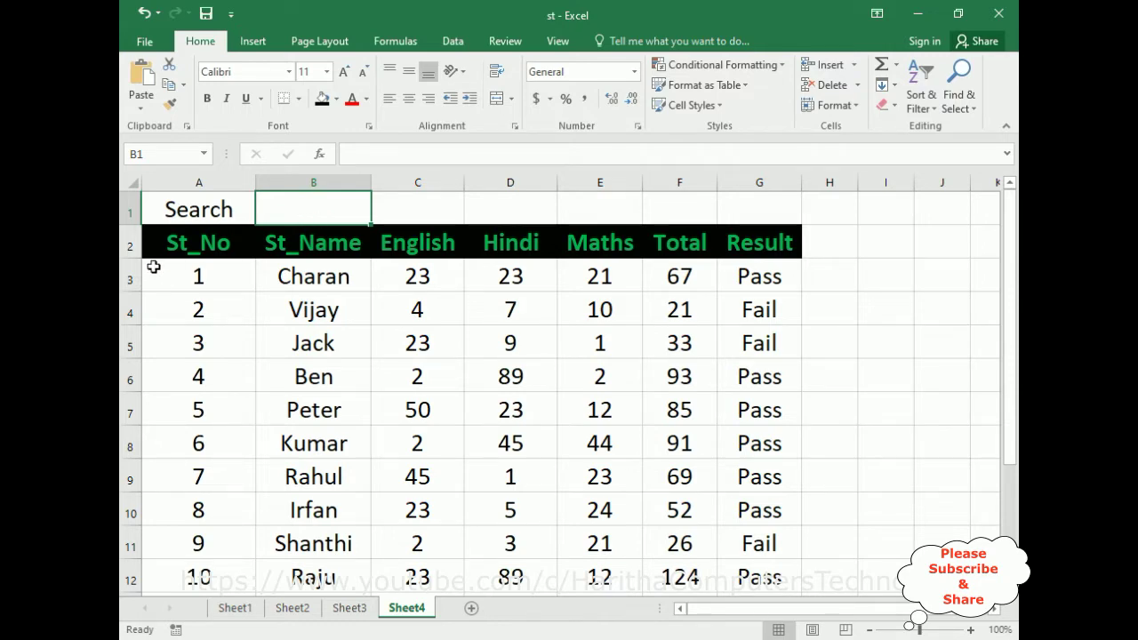
- Select the student records A3:G15 and scroll to verify the whole range is covered
drag(147, 264, 761, 546)
drag(1014, 457, 1011, 369)
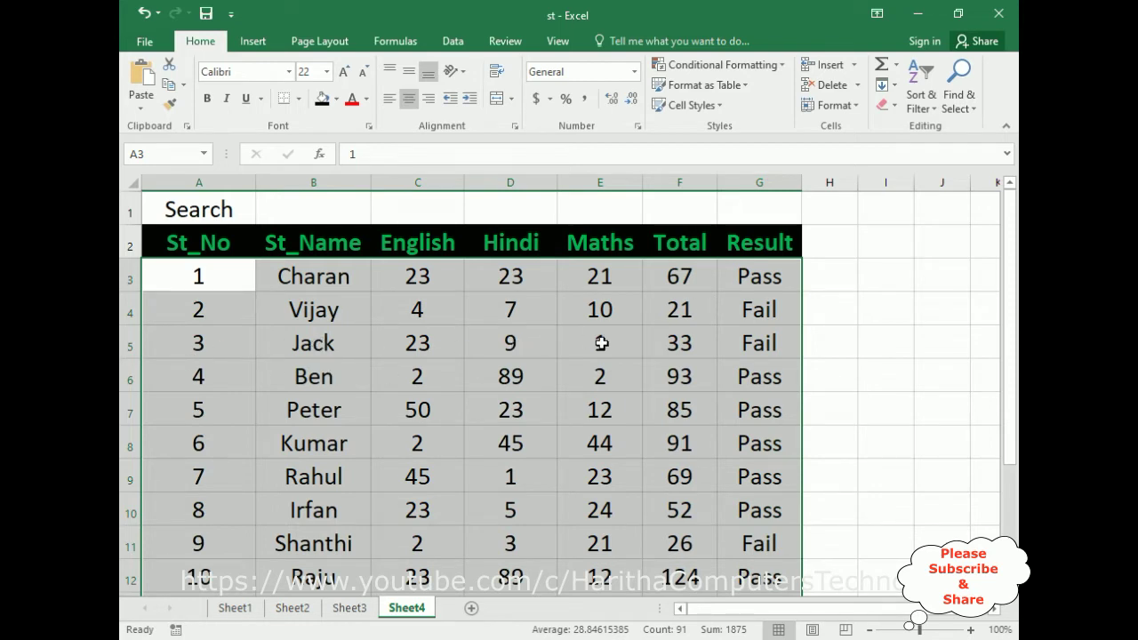
drag(1014, 266, 1016, 396)
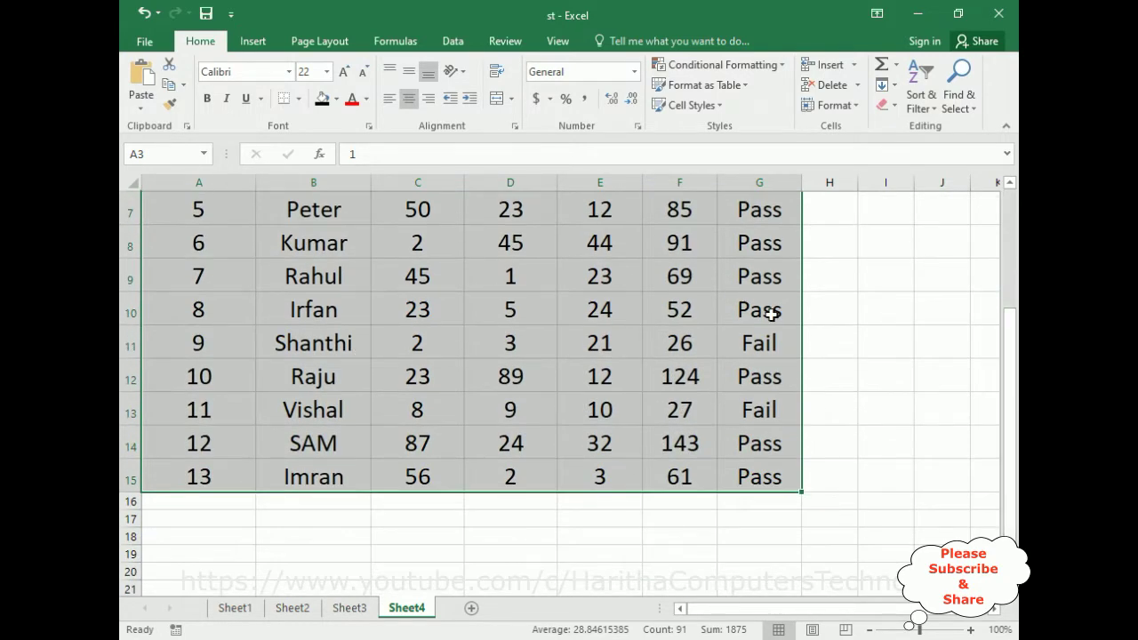
drag(1014, 347, 1017, 267)
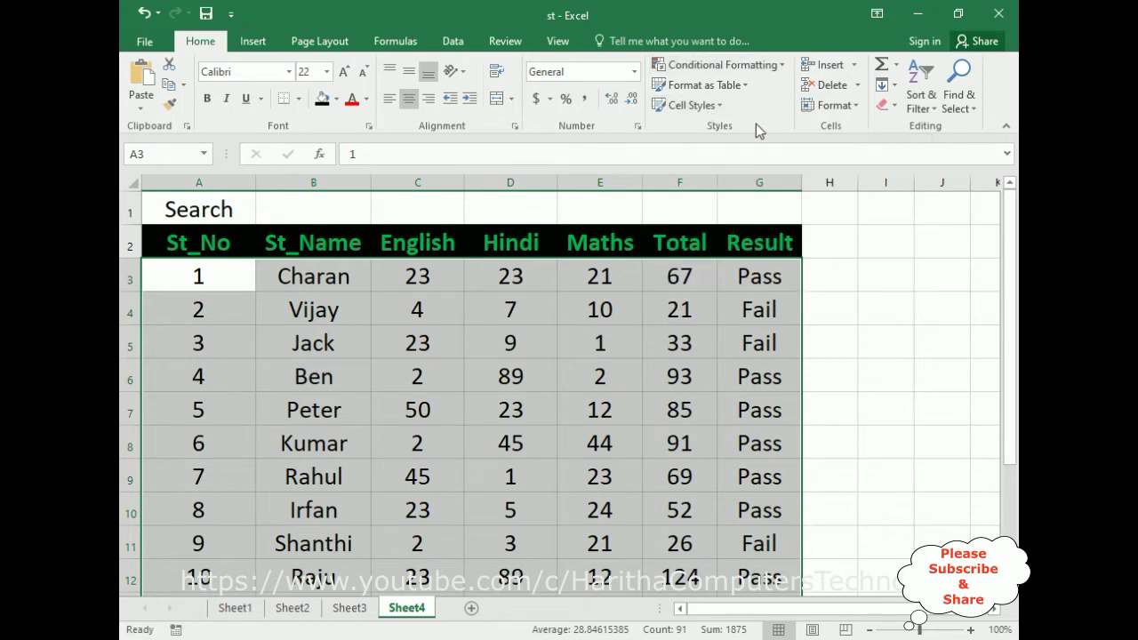
- Create a new conditional formatting rule of type 'Use a formula to determine which cells to format'
click(783, 69)
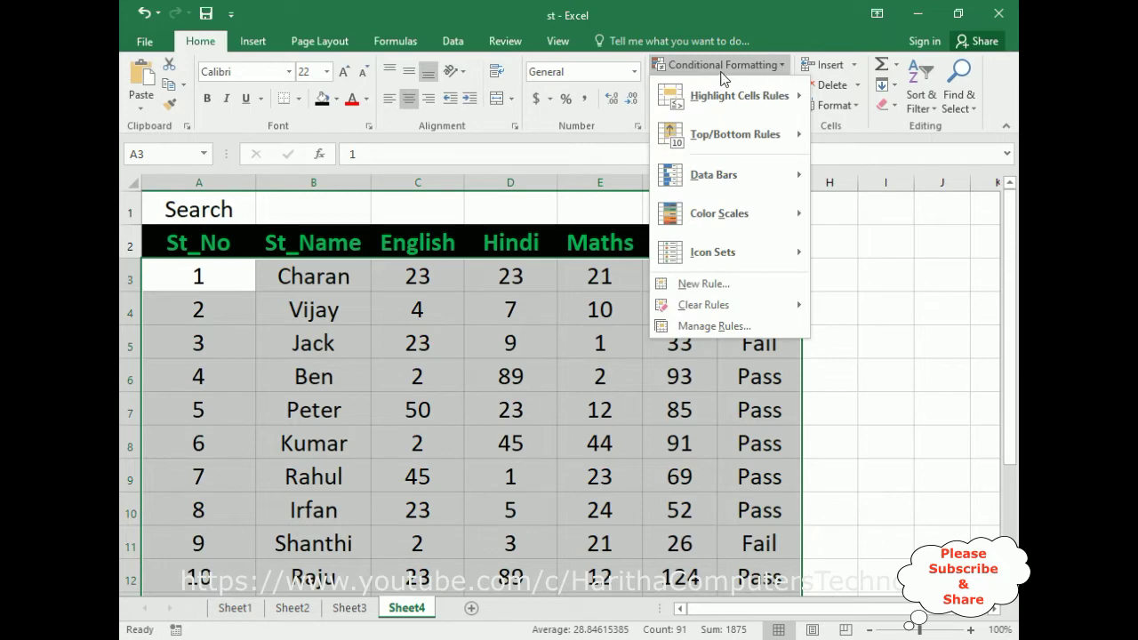
click(684, 284)
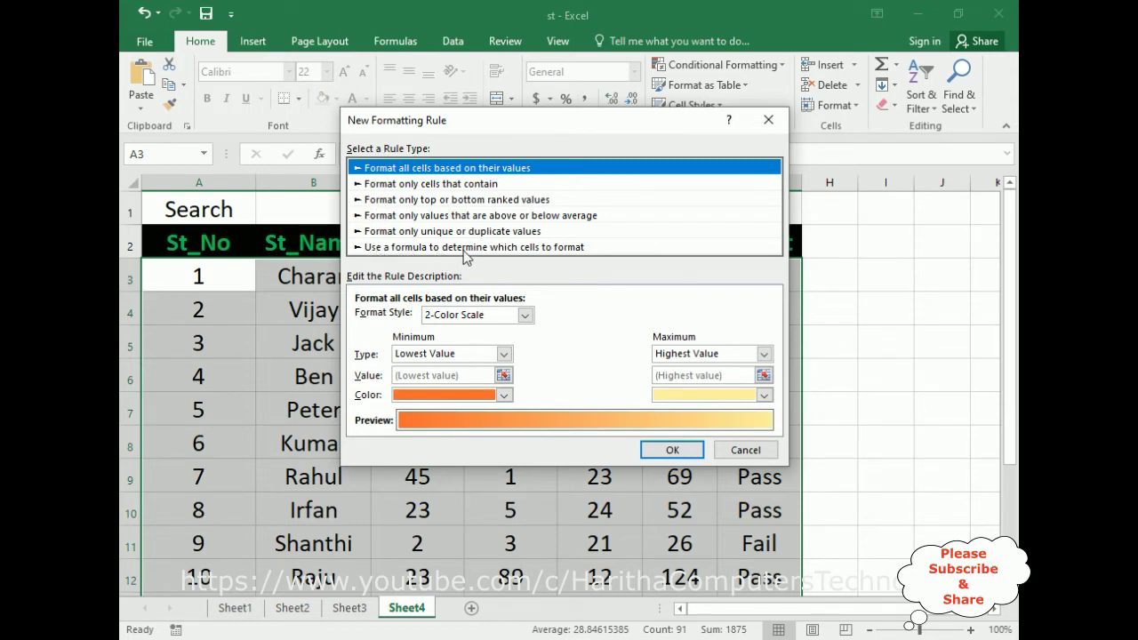
click(540, 247)
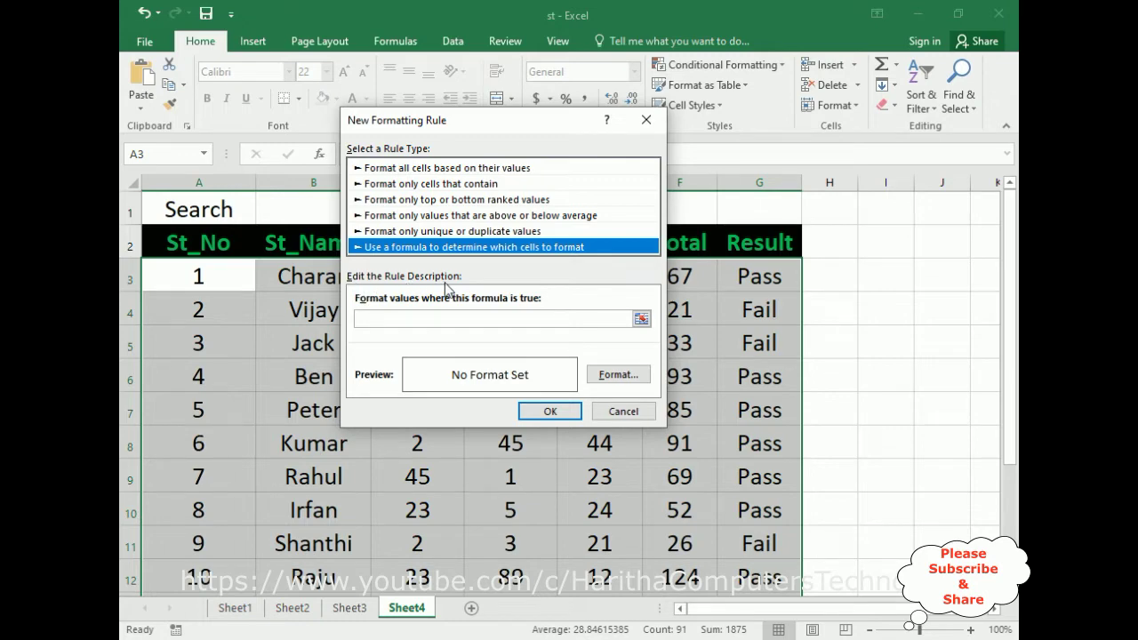
- Enter the rule formula =SEARCH($B$1,$B3), picking B1 directly from the sheet
drag(503, 131, 786, 113)
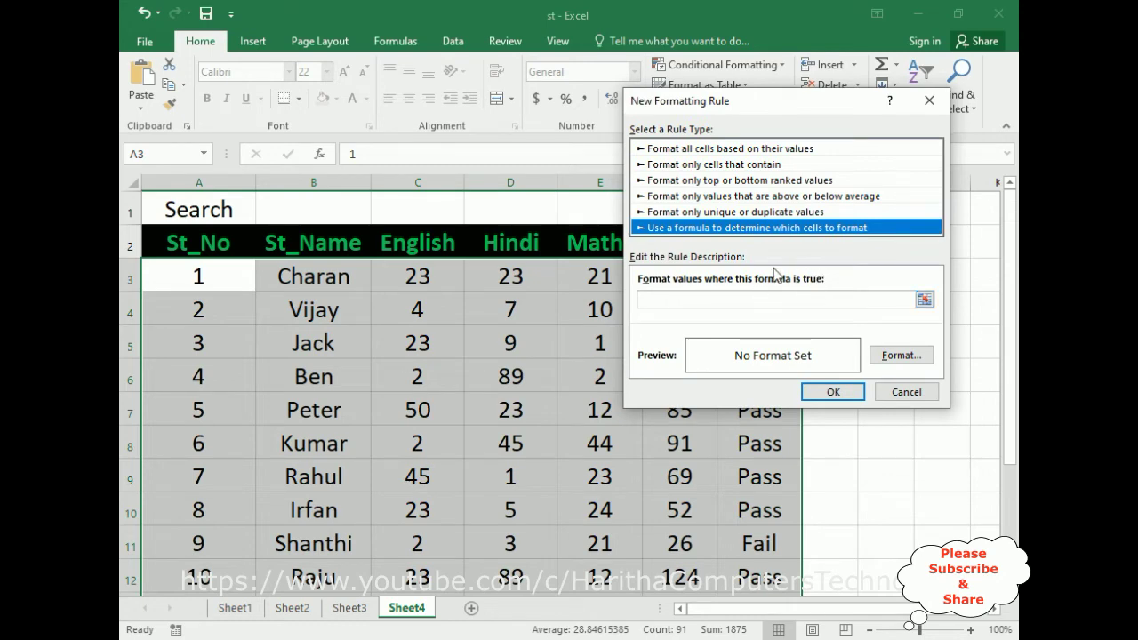
click(718, 299)
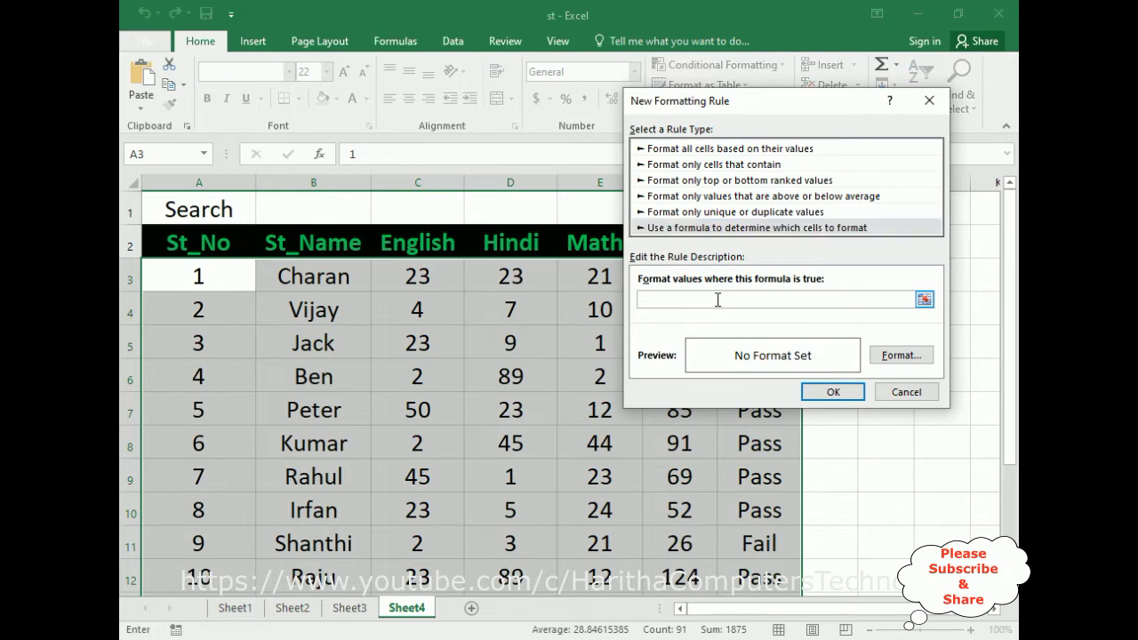
click(925, 301)
drag(725, 106, 760, 222)
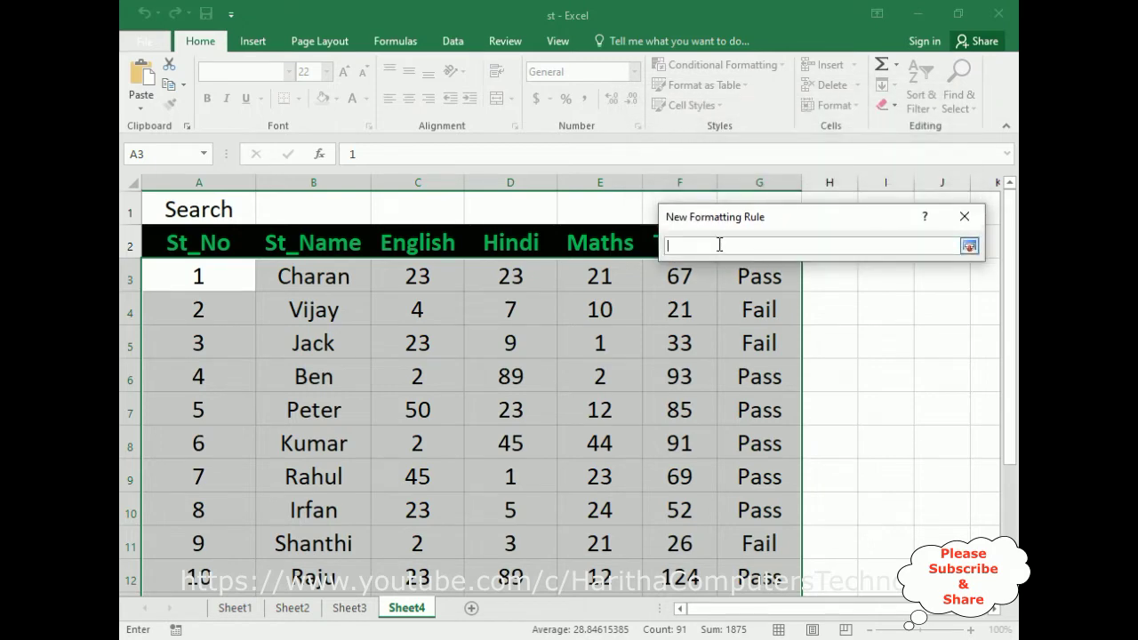
click(316, 210)
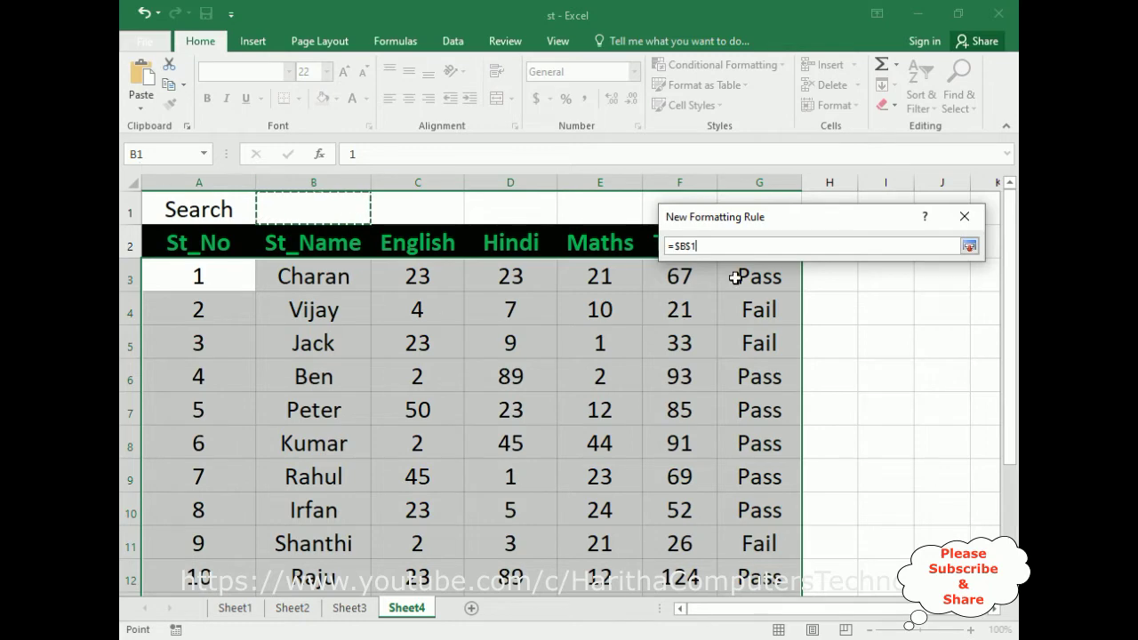
key(BackSpace)
key(BackSpace)
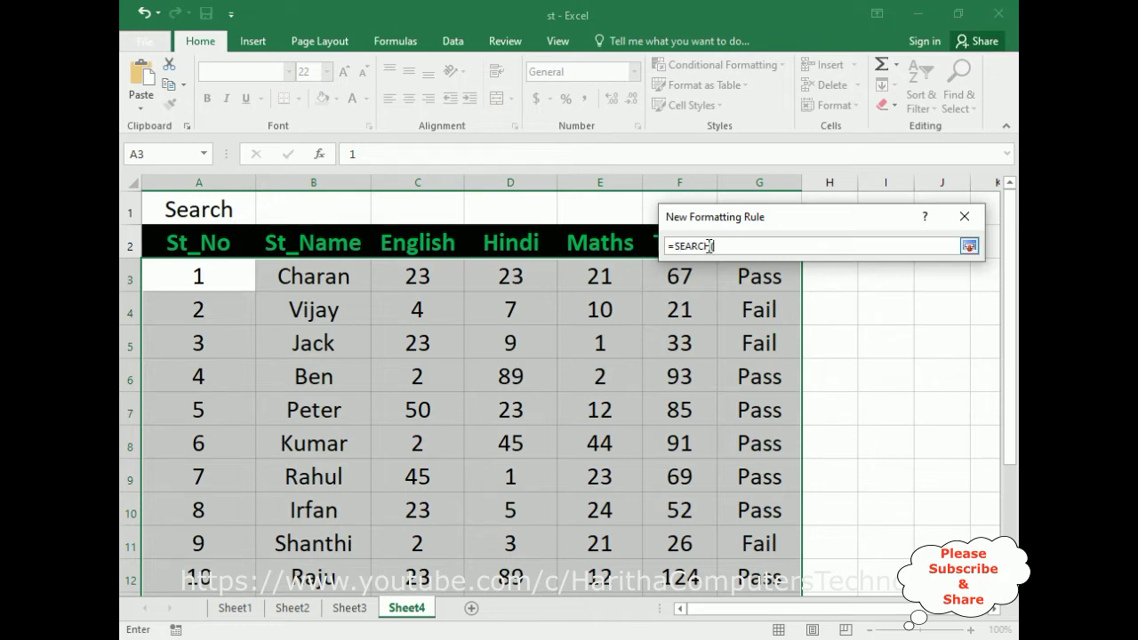
click(313, 214)
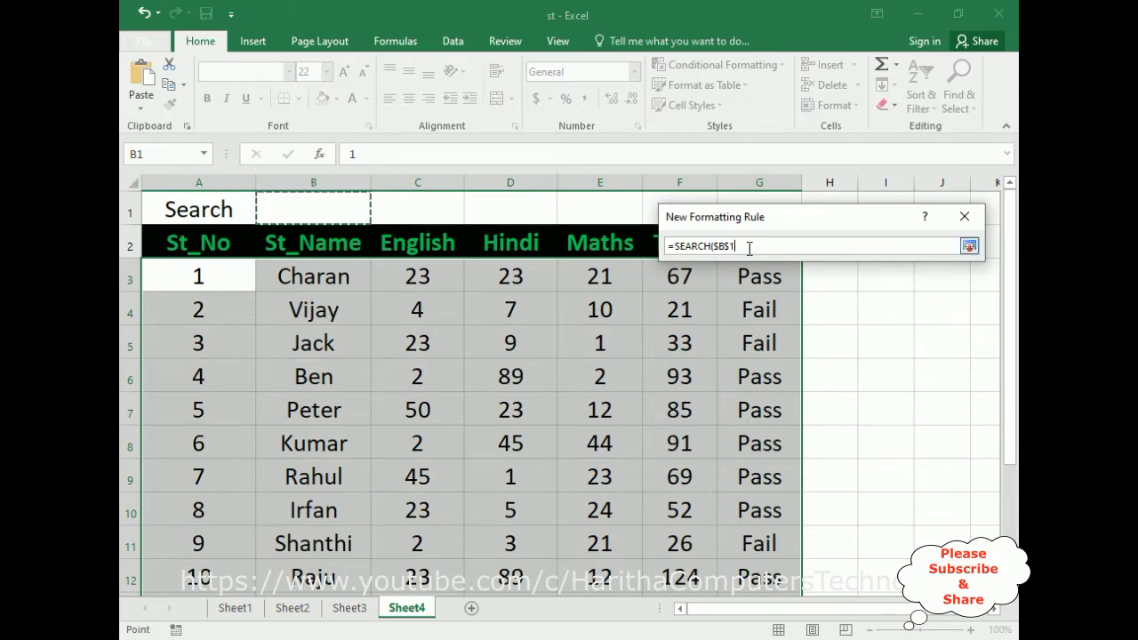
text(,)
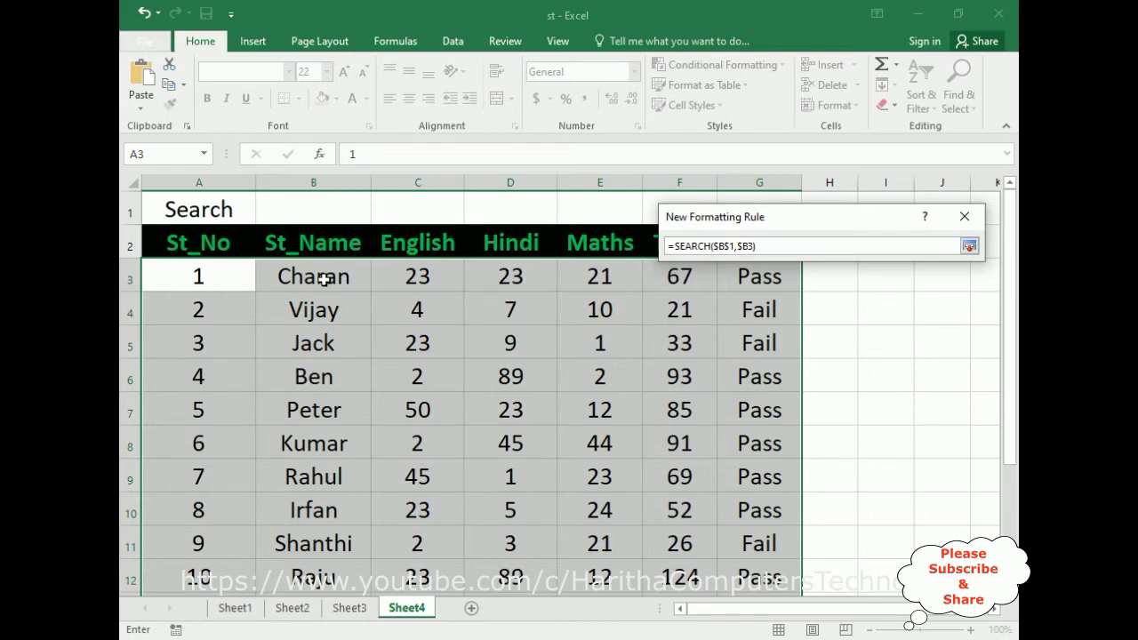
click(970, 246)
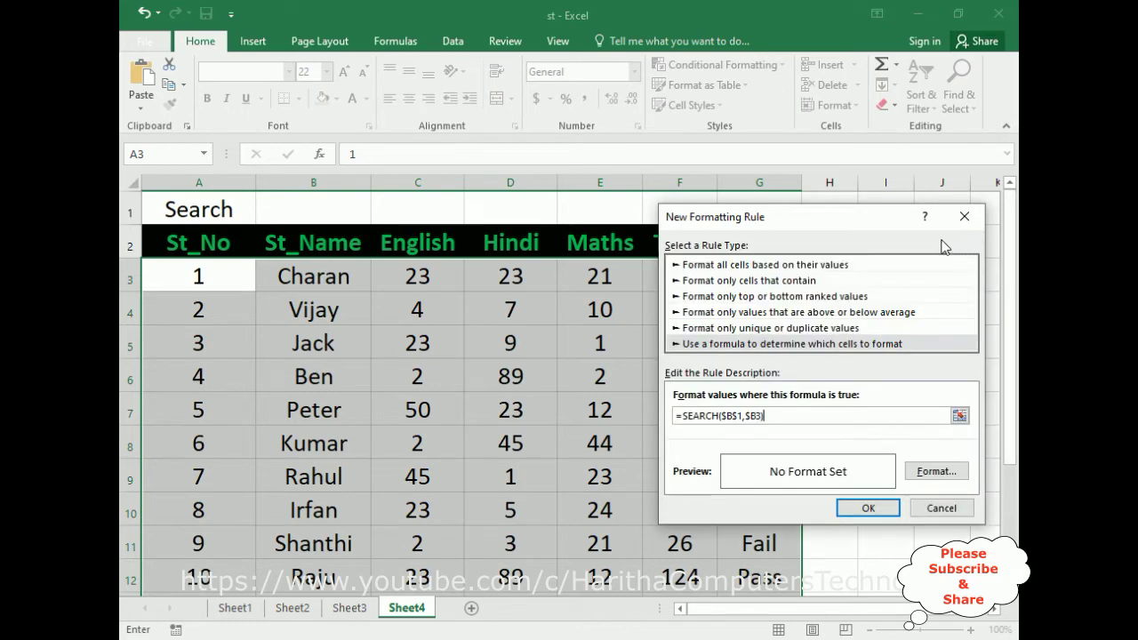
- Format matching cells with a black fill and a green, bold font
click(936, 472)
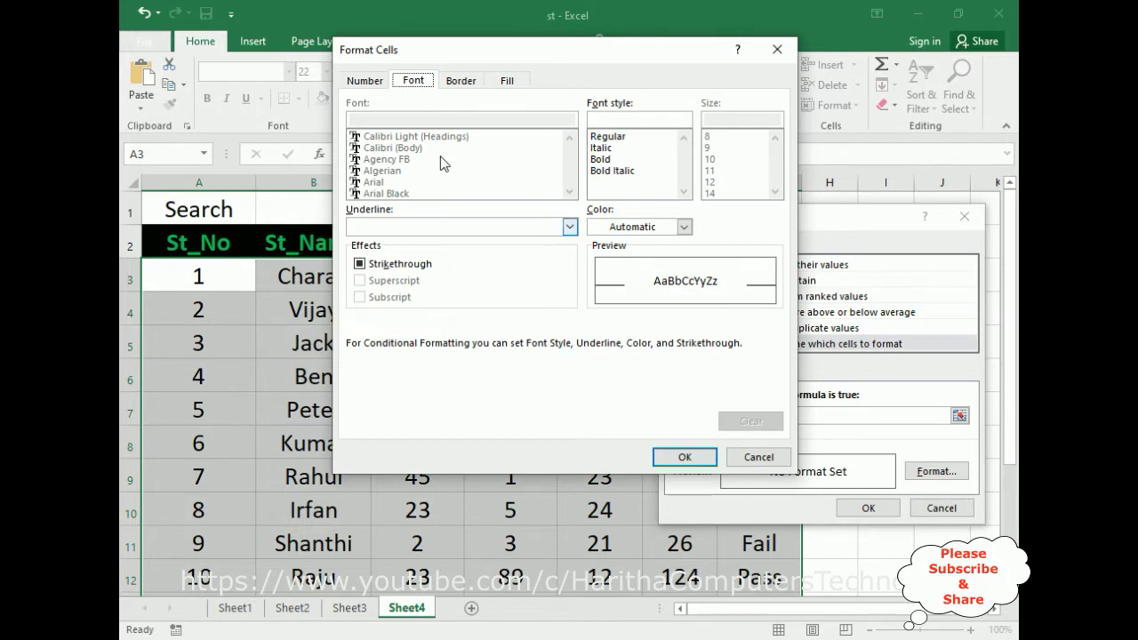
click(509, 82)
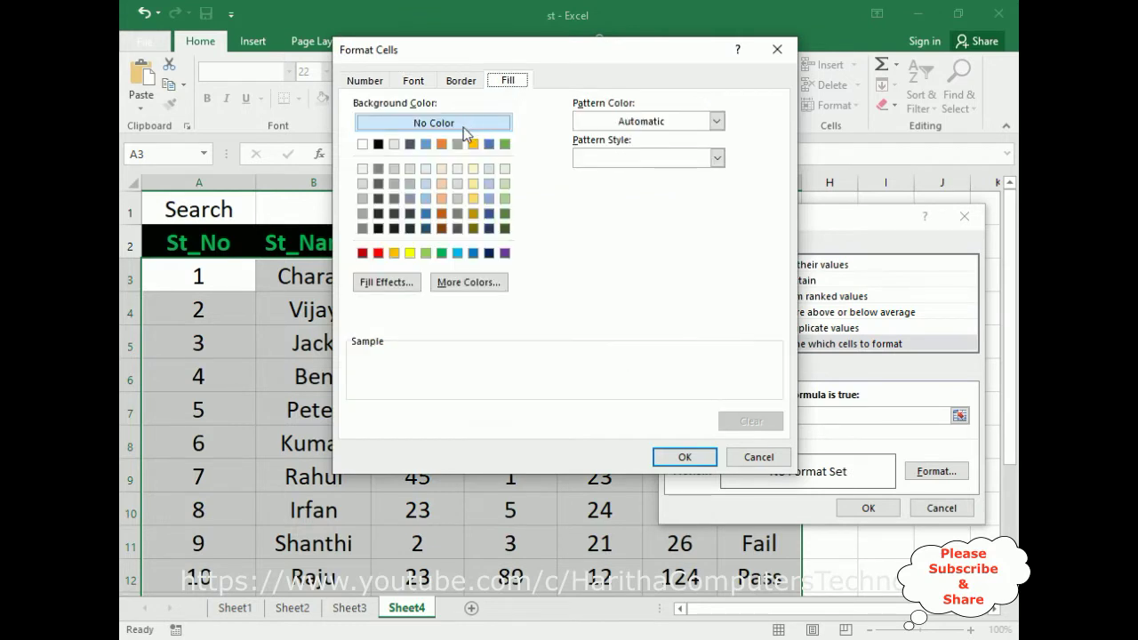
click(378, 144)
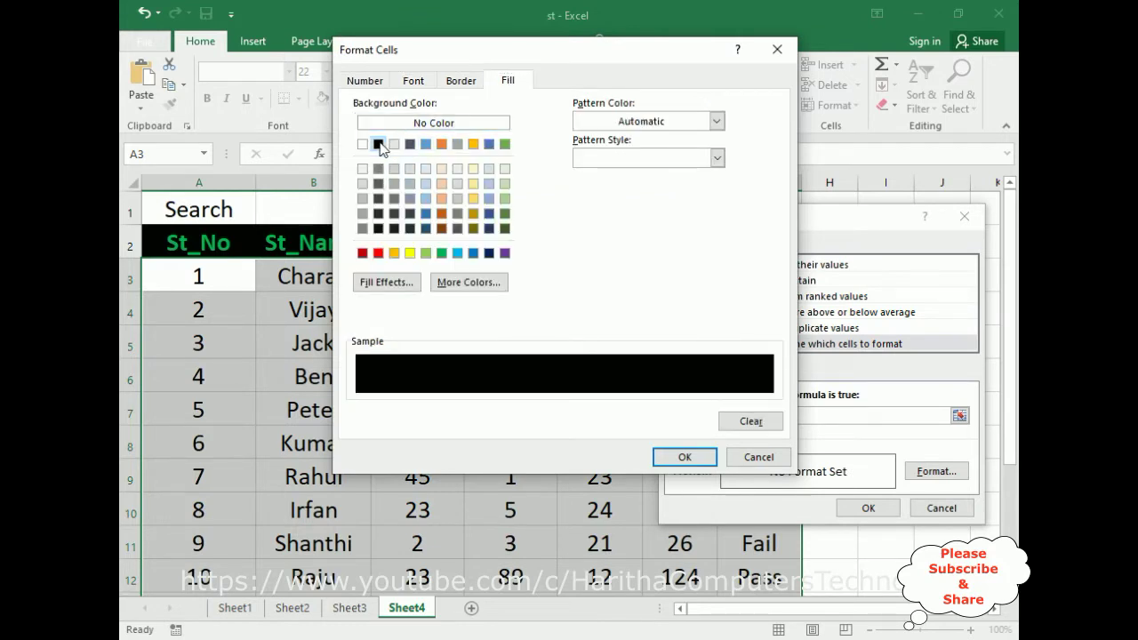
click(413, 81)
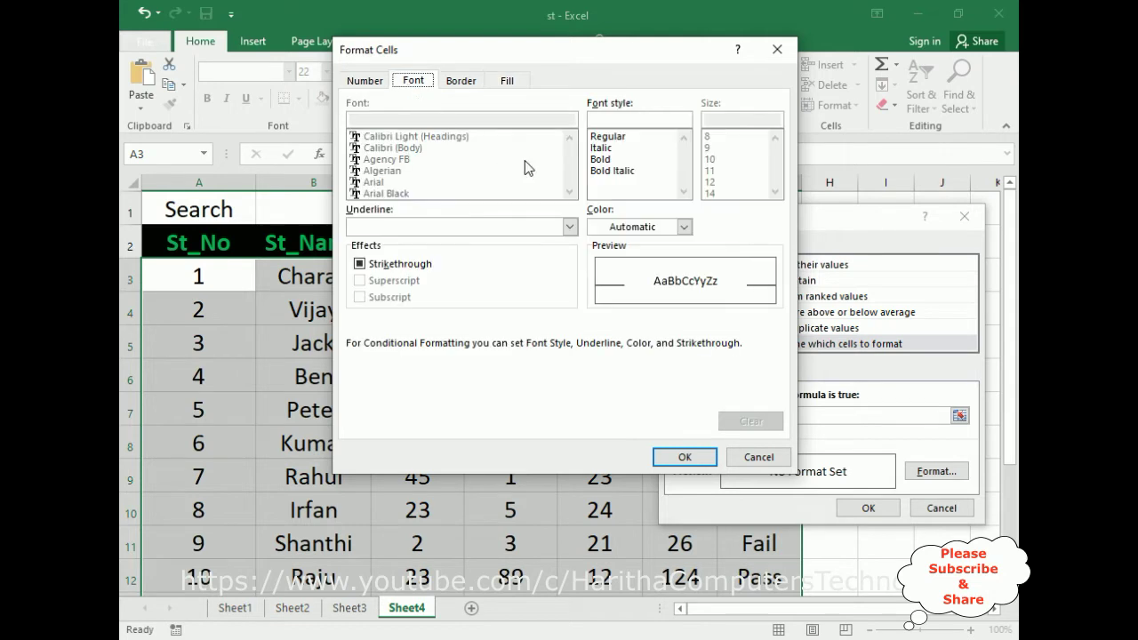
click(685, 227)
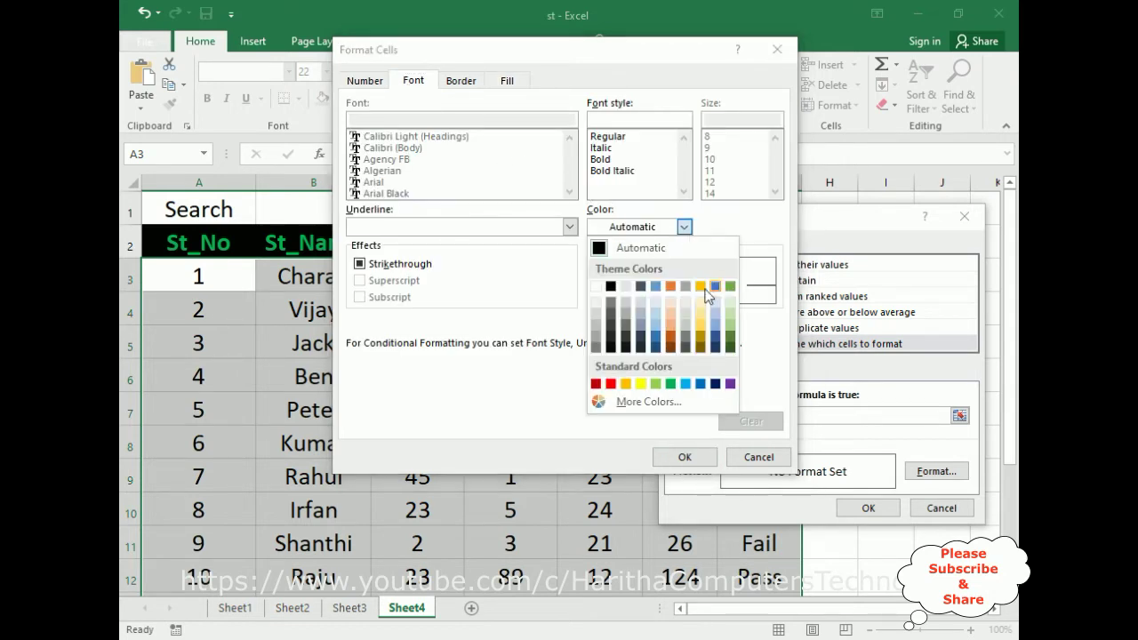
click(671, 384)
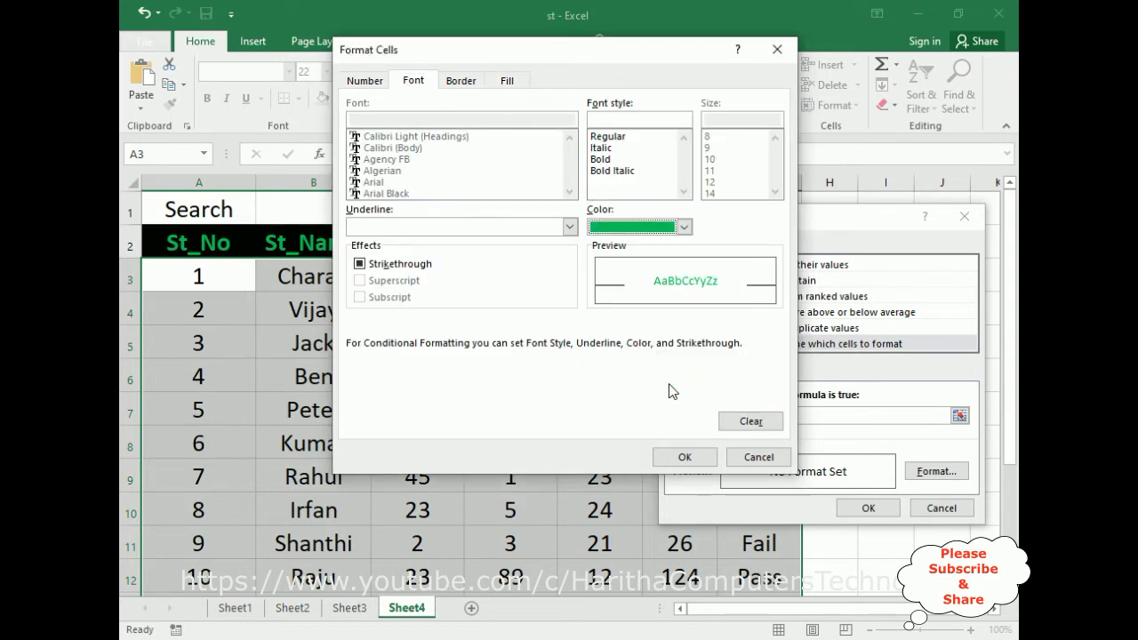
click(602, 160)
click(684, 457)
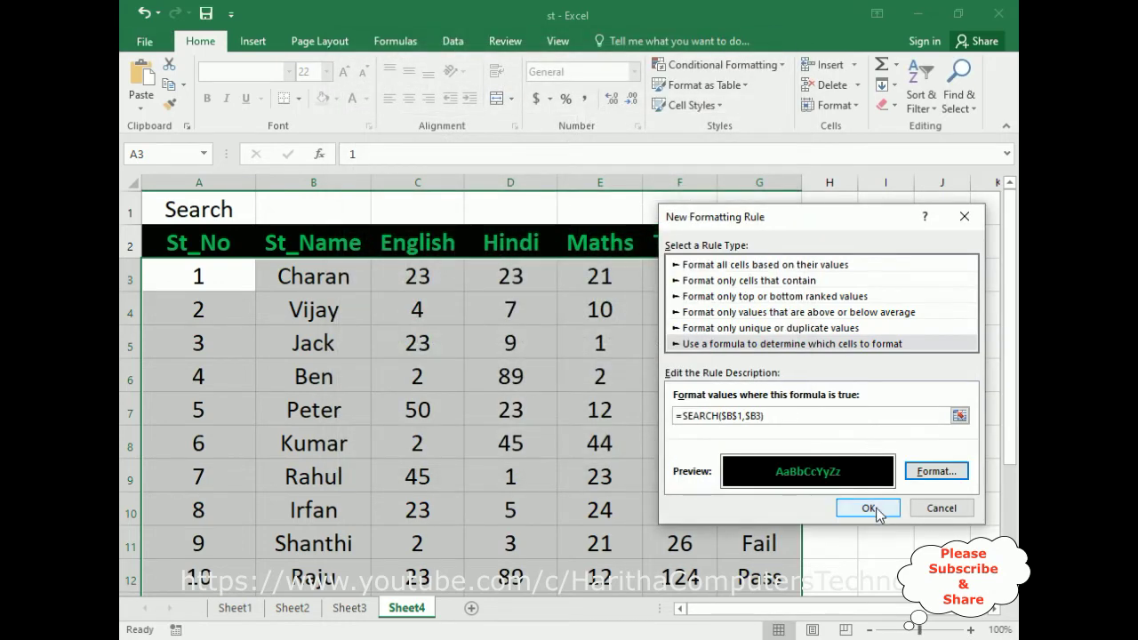
- Apply the rule and check that rows 3–15 now show black fill with green bold text
click(869, 508)
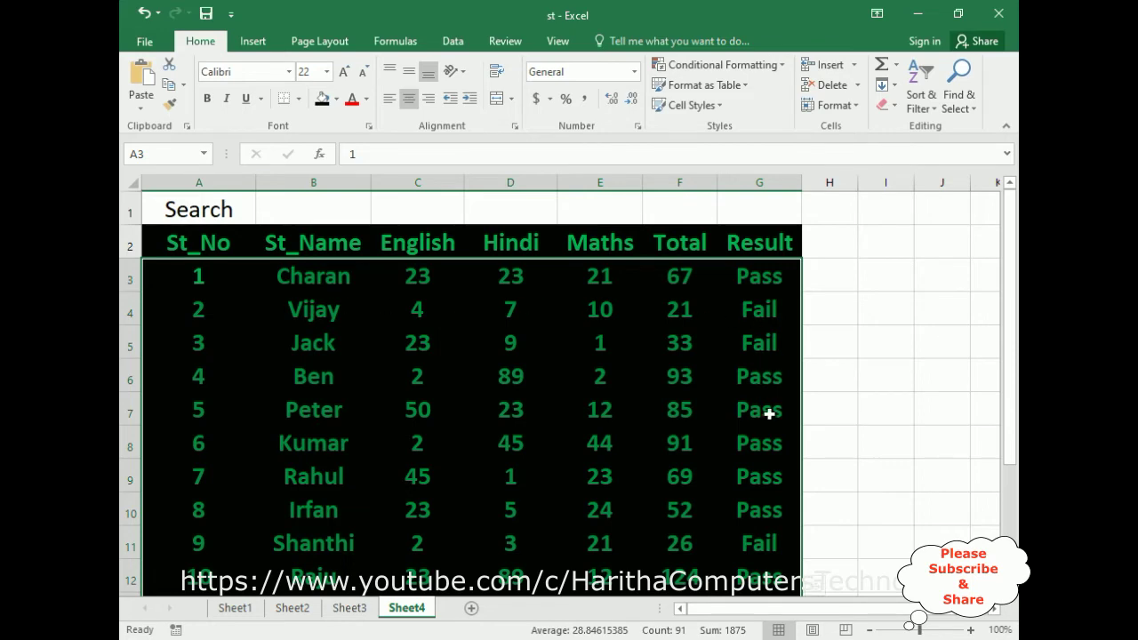
scroll(873, 427, down, 1)
scroll(873, 427, down, 3)
scroll(703, 432, up, 3)
scroll(777, 308, down, 2)
scroll(457, 451, up, 2)
scroll(816, 400, down, 2)
scroll(734, 531, up, 2)
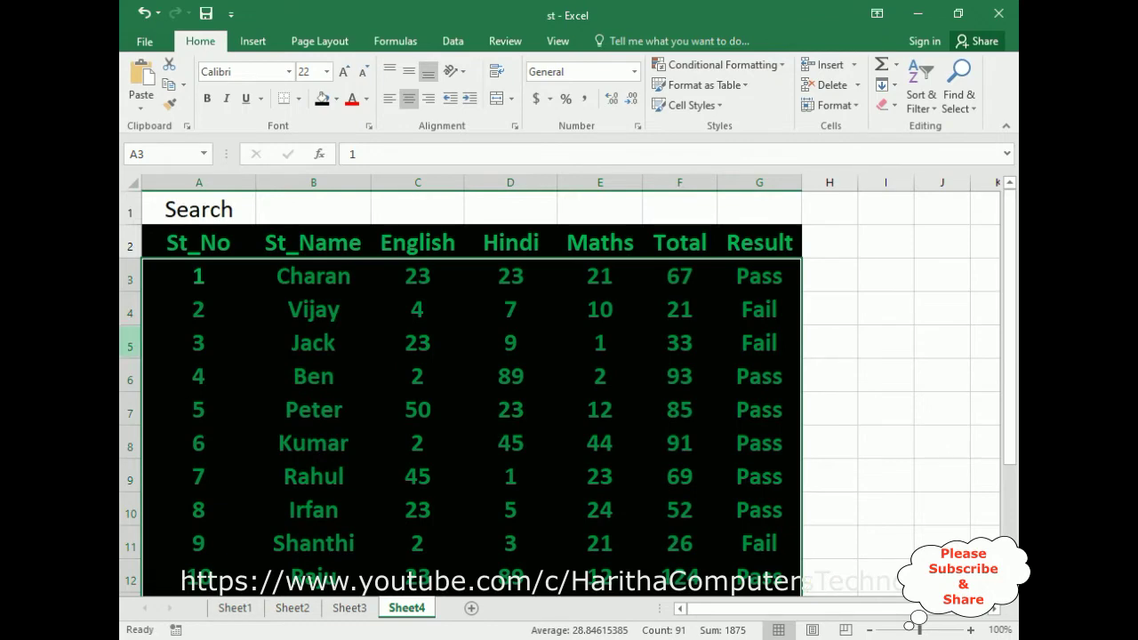
scroll(608, 409, down, 1)
scroll(607, 409, down, 3)
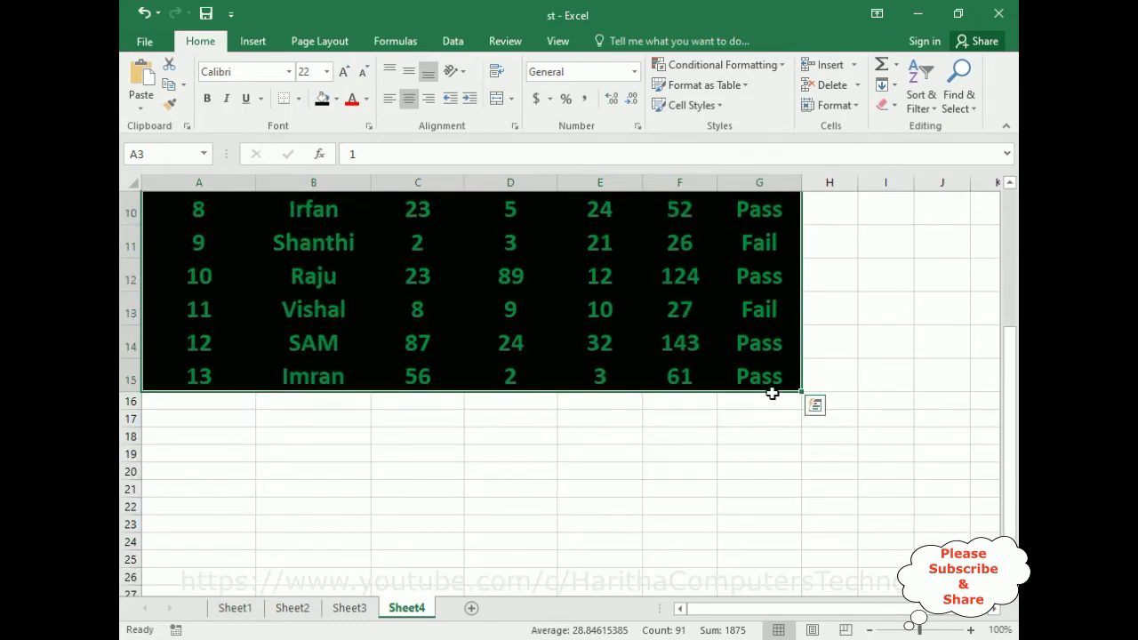
scroll(771, 394, down, 1)
scroll(305, 368, up, 4)
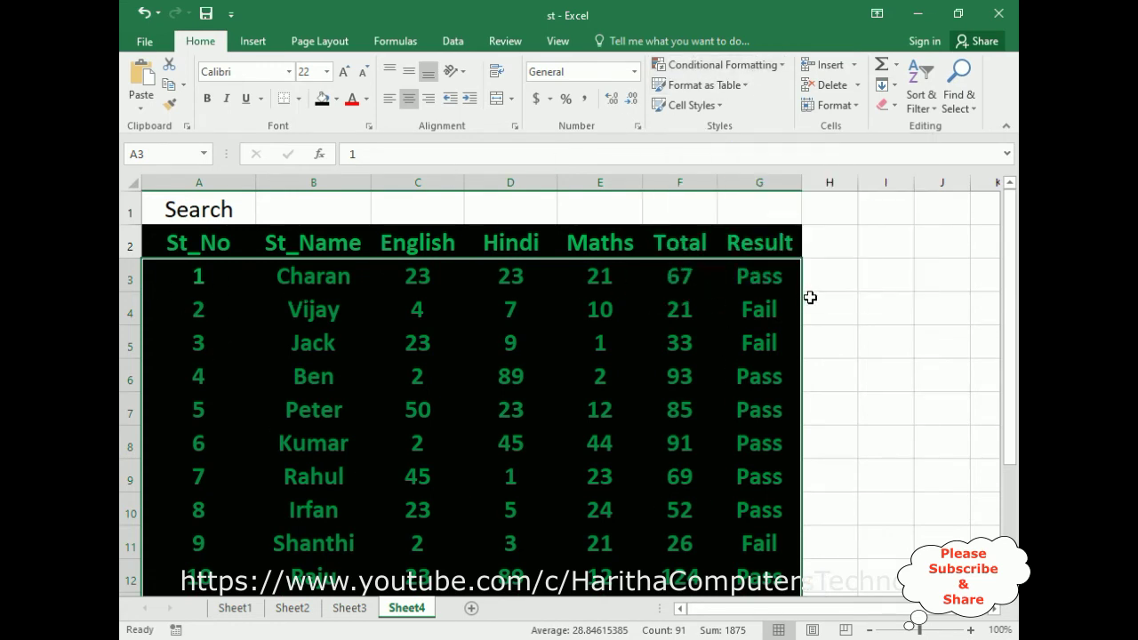
- Open the SEARCH rule for editing in the Conditional Formatting Rules Manager
click(786, 69)
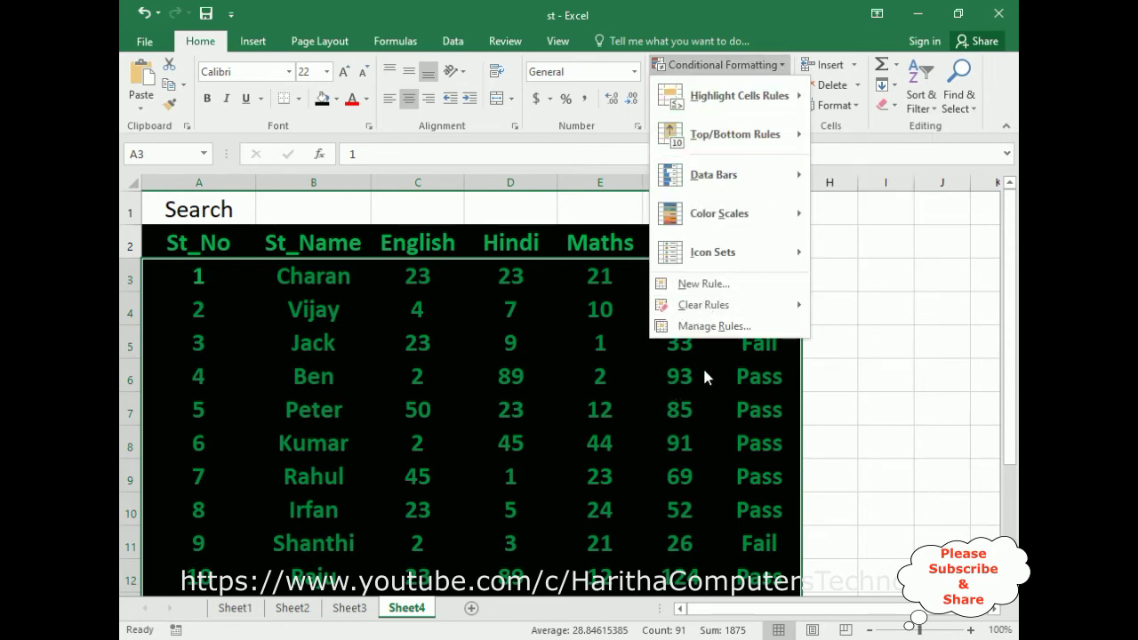
click(712, 326)
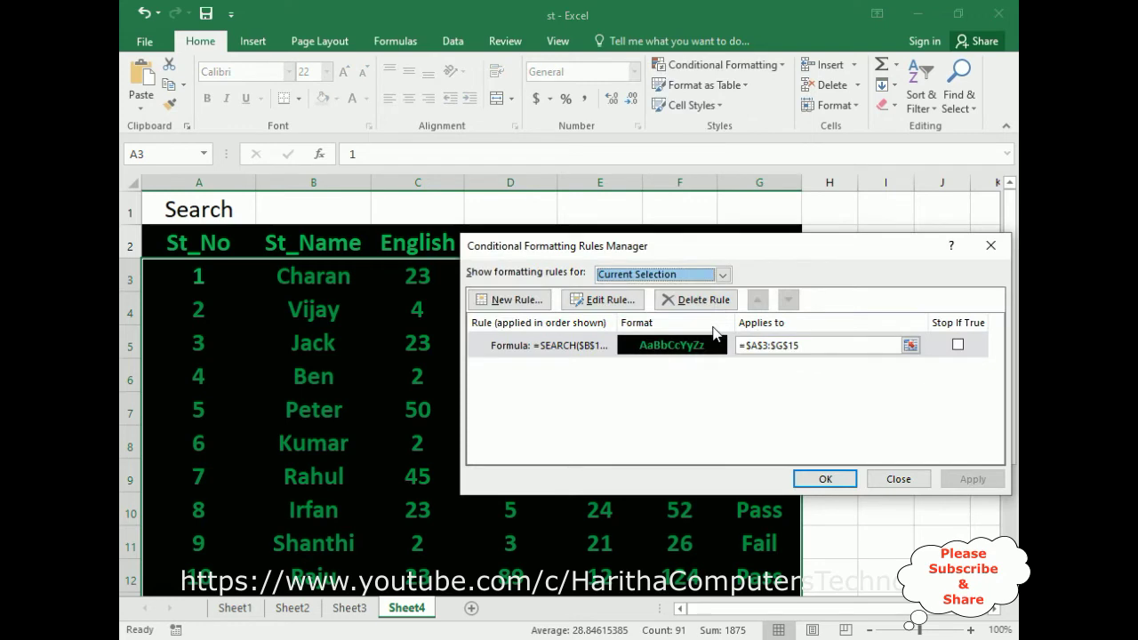
click(541, 351)
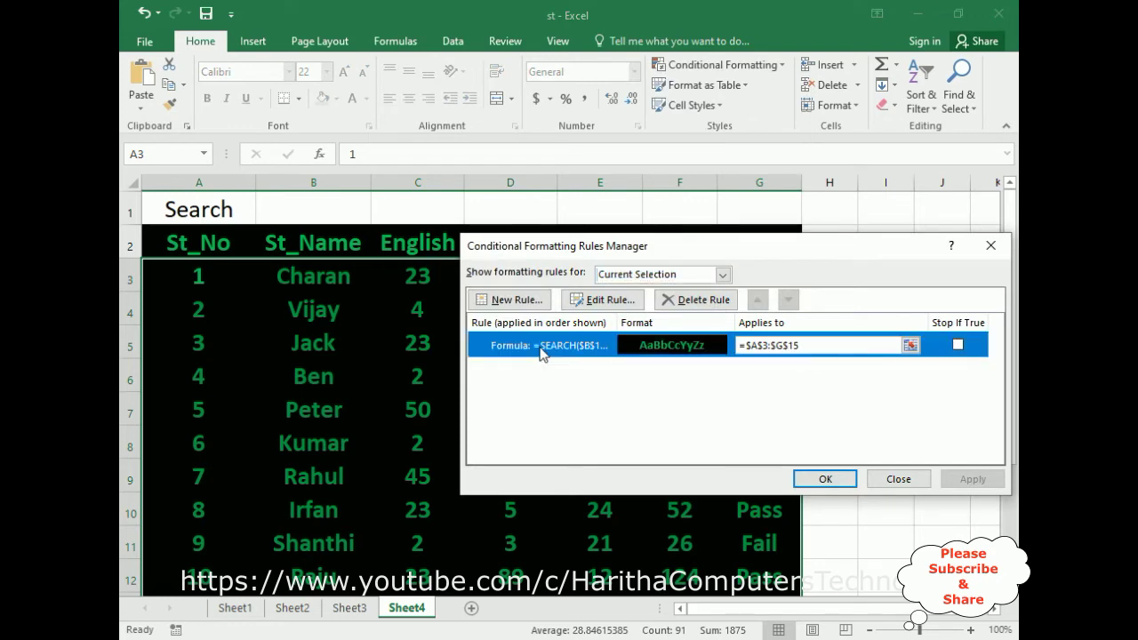
double_click(541, 350)
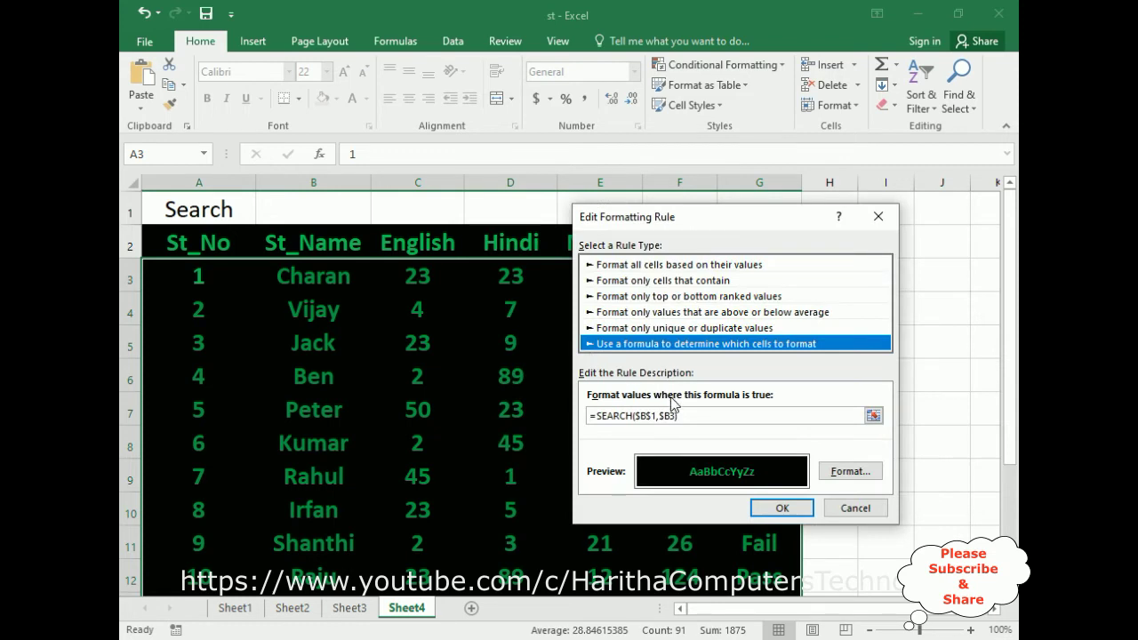
- Change the formula to =IF(ISBLANK($B$1),FALSE,SEARCH($B$1,$B3)) and confirm
click(598, 416)
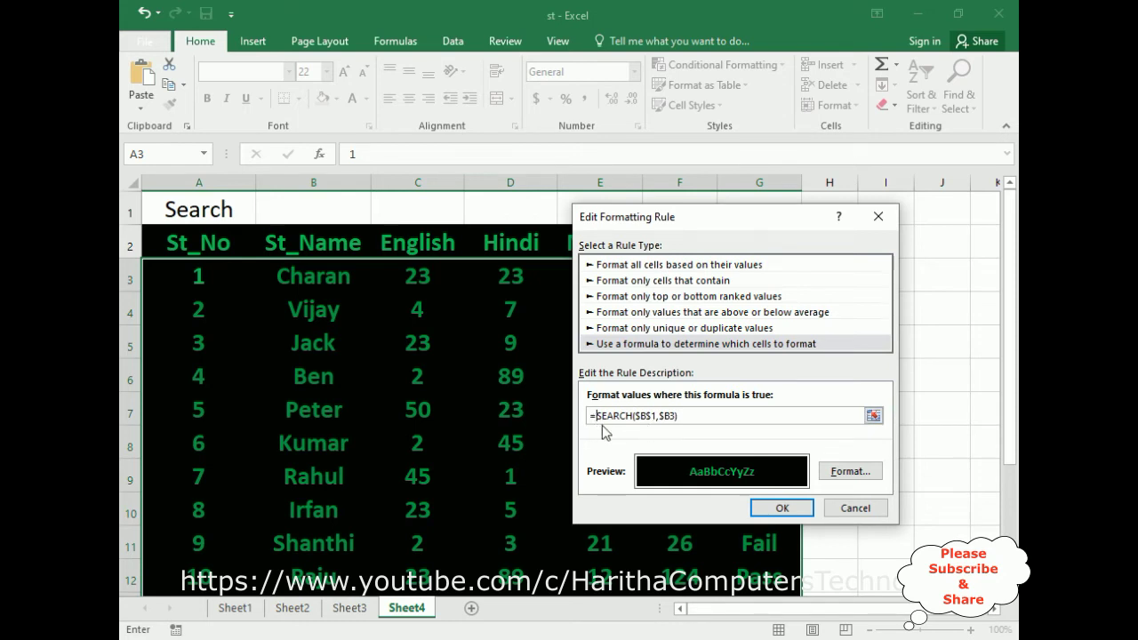
text(IF()
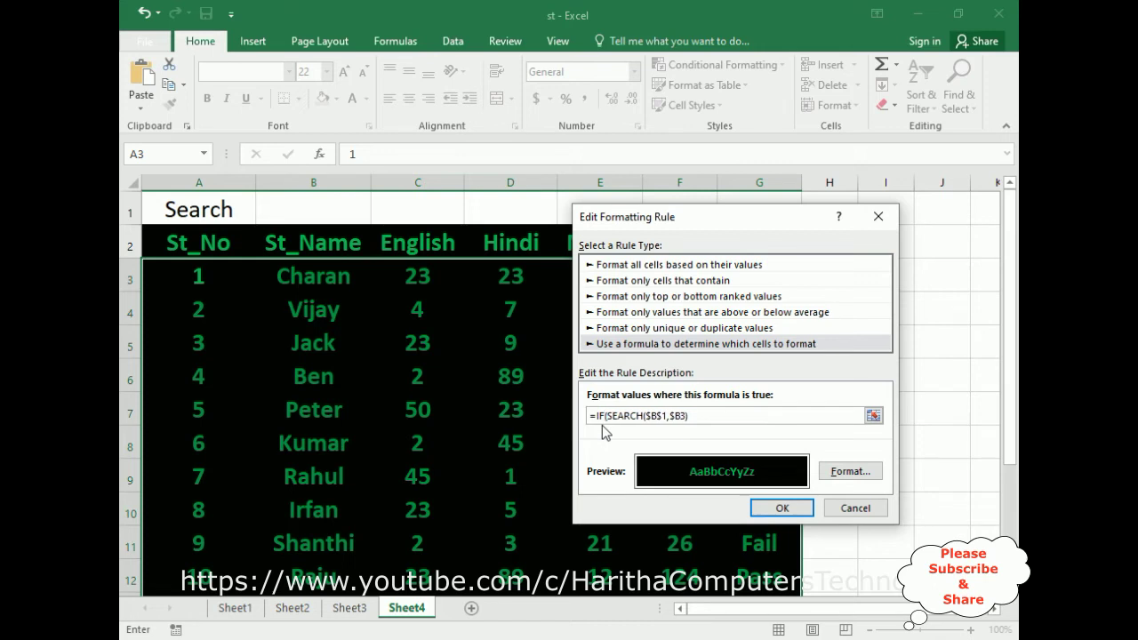
text(ISBLANK)
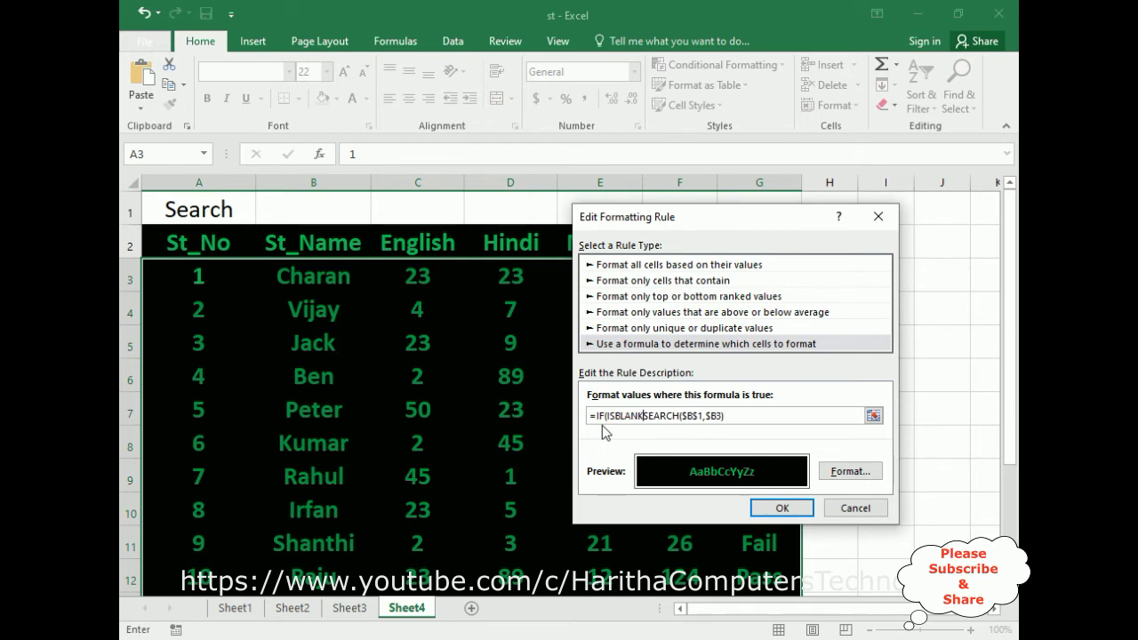
text(()
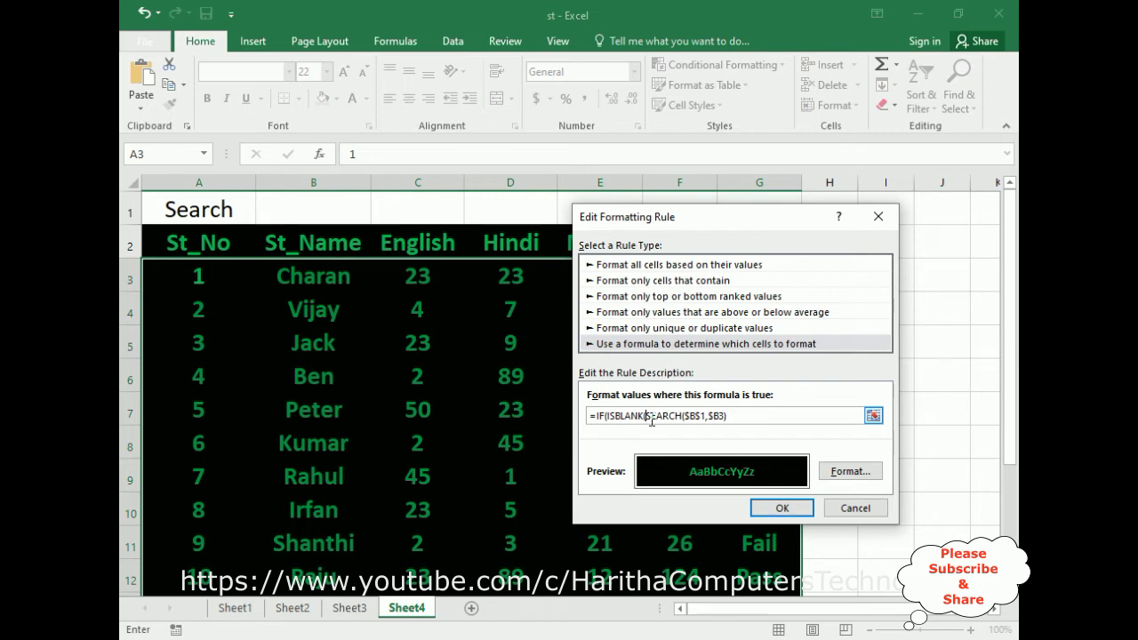
click(308, 210)
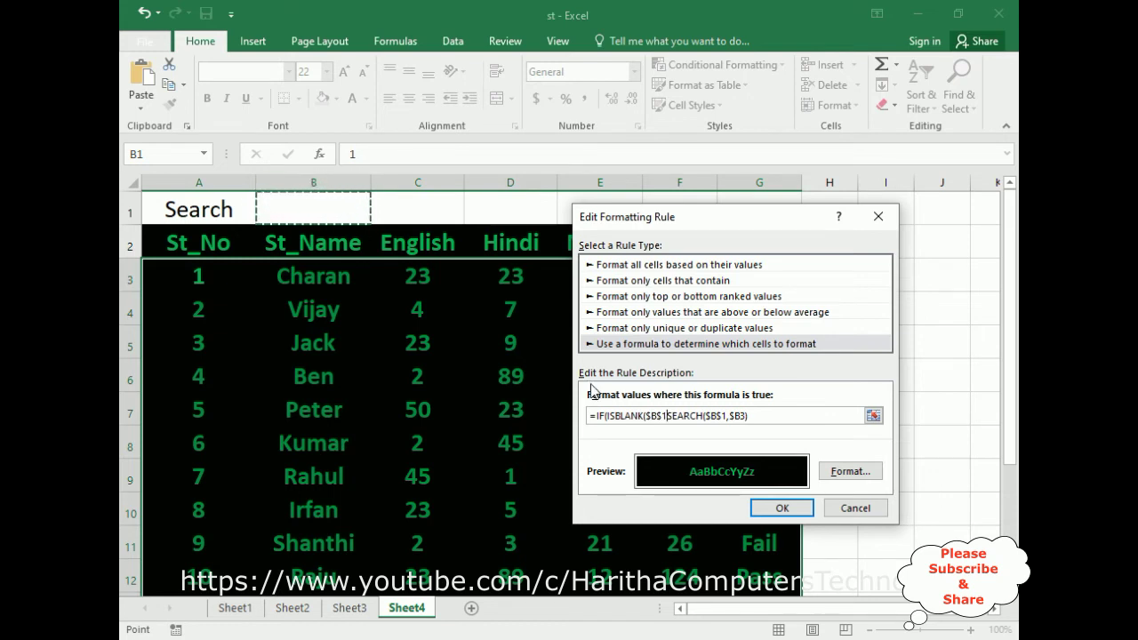
text())
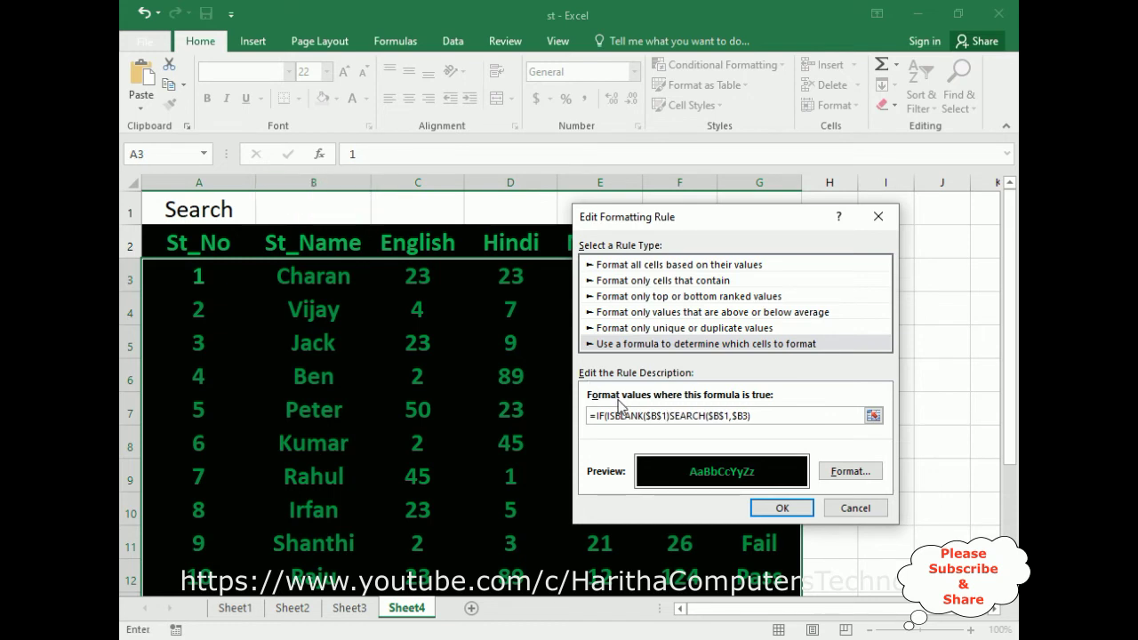
text(,FALSE)
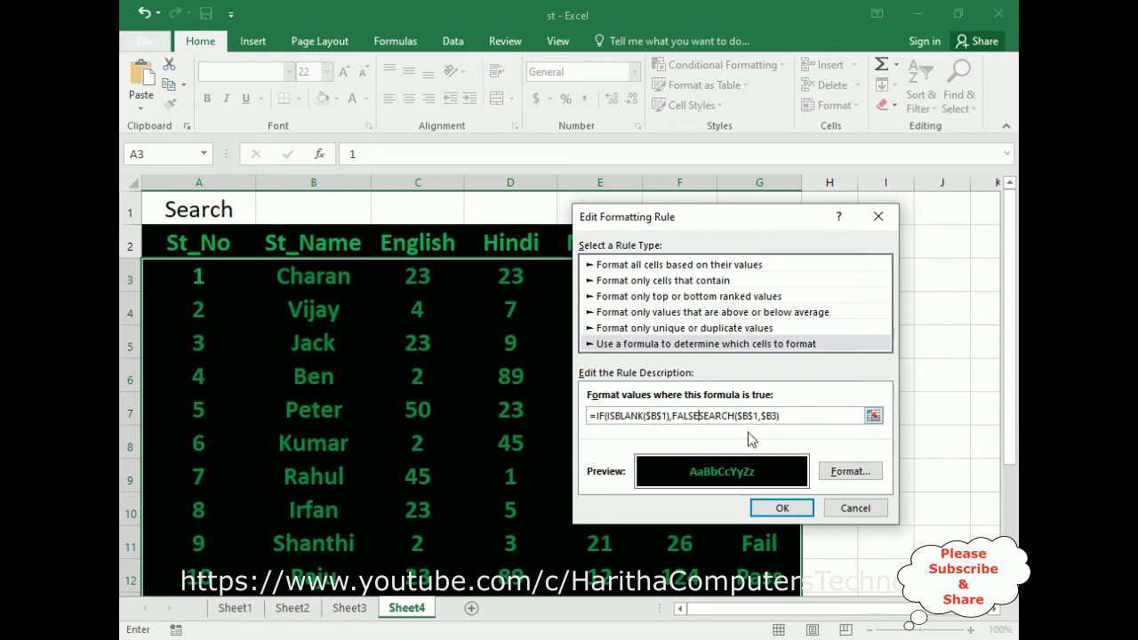
text(,)
click(782, 508)
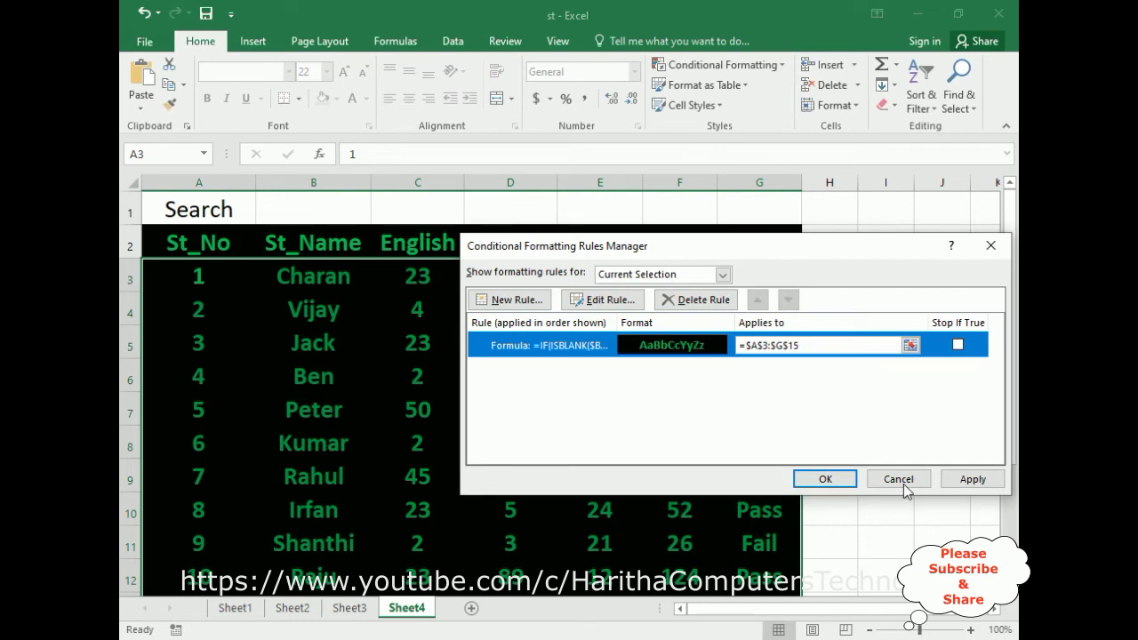
- Apply the edited rule, close the Rules Manager and clear the table selection
click(973, 480)
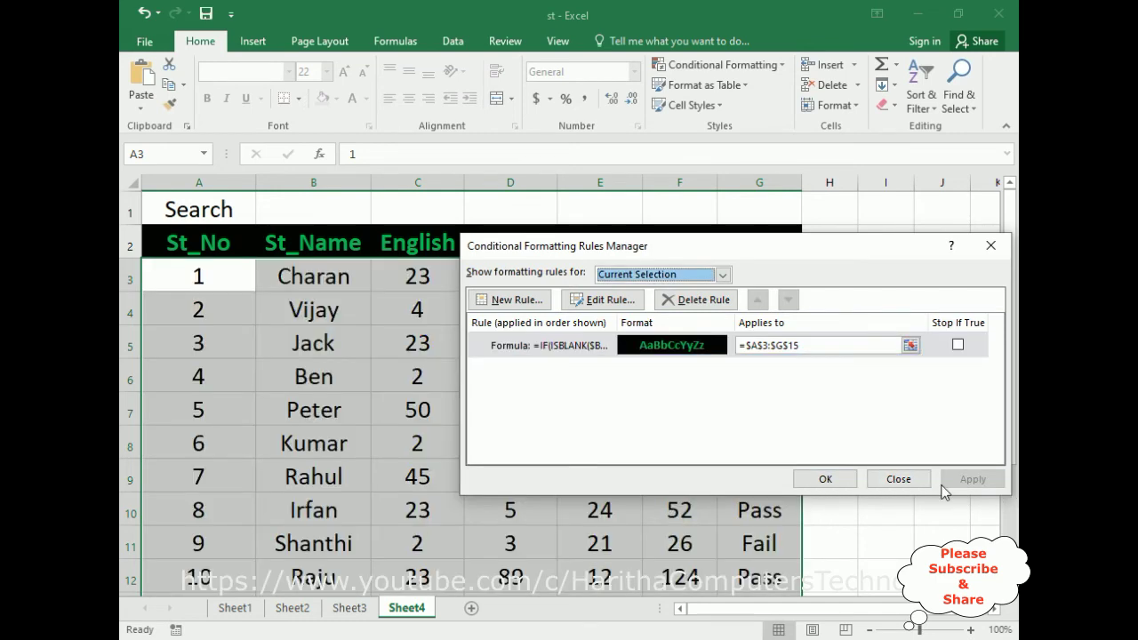
click(826, 480)
click(869, 504)
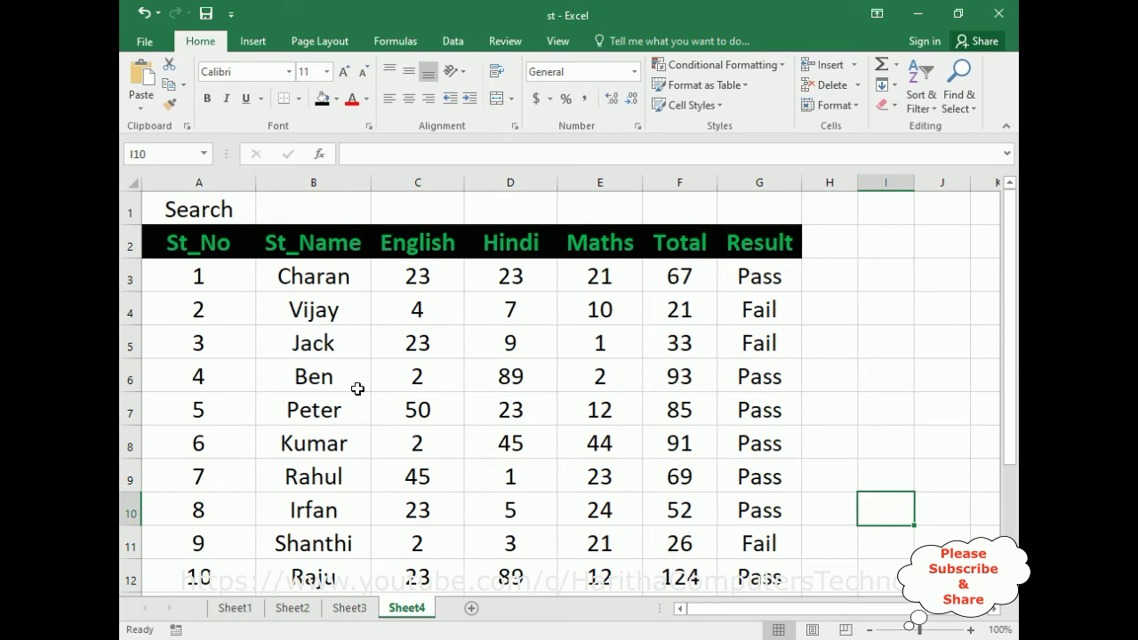
scroll(833, 338, down, 2)
scroll(831, 413, up, 2)
- Search for 'rAHUl' in B1 and check that Rahul's row is highlighted
click(305, 214)
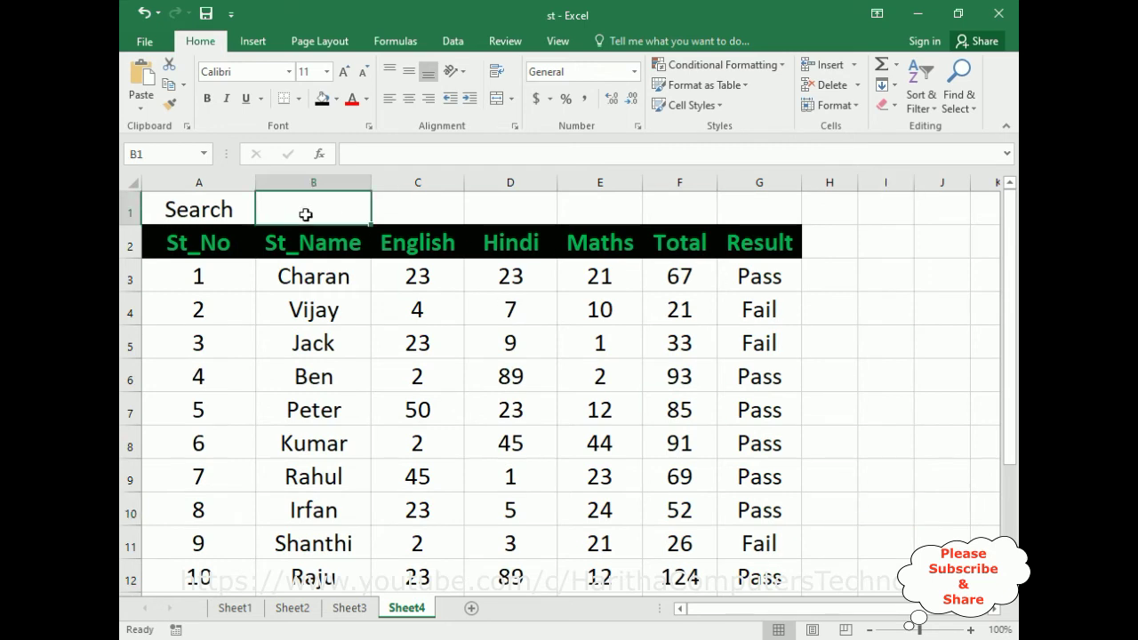
text(rAHUl)
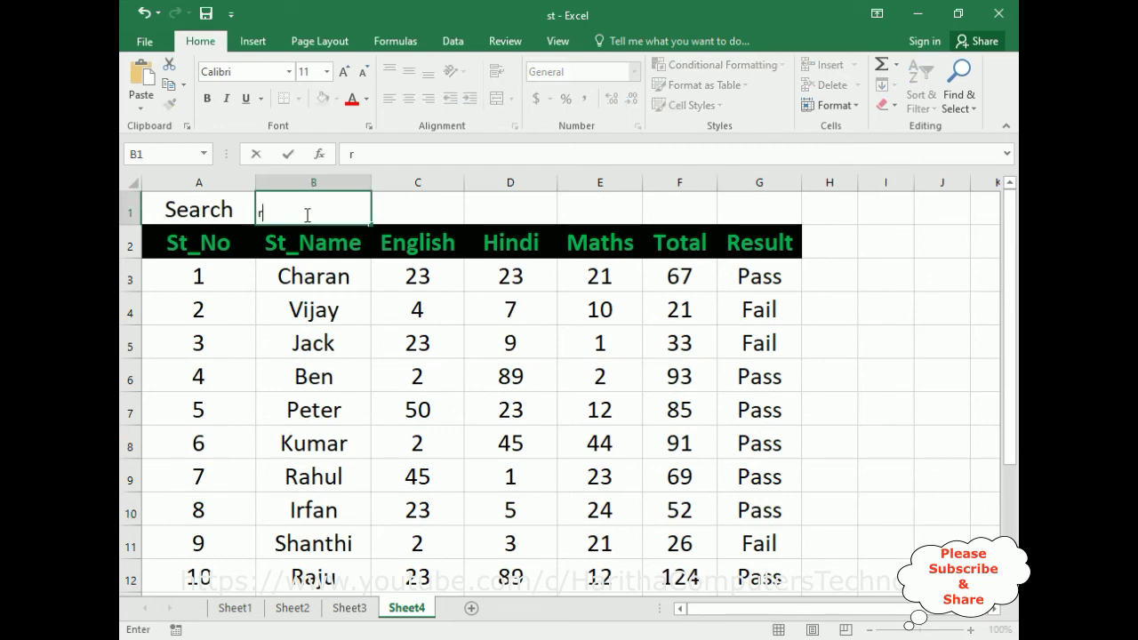
key(Return)
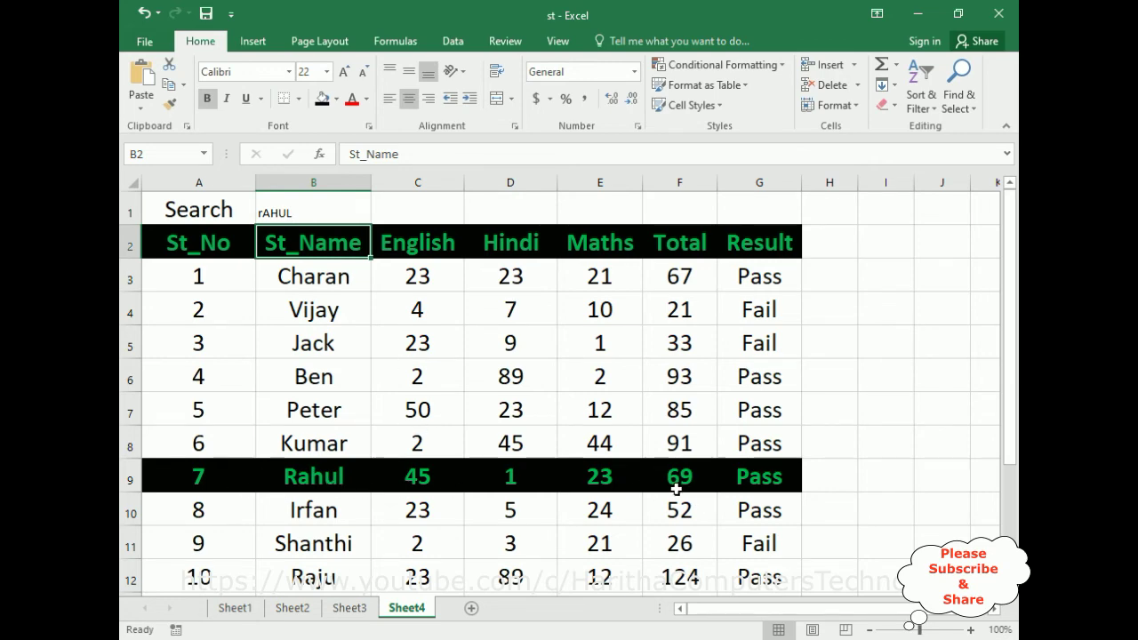
scroll(677, 488, down, 2)
scroll(332, 451, up, 2)
- Replace the search name with 'sam' and check that SAM's row is highlighted
double_click(305, 213)
double_click(307, 214)
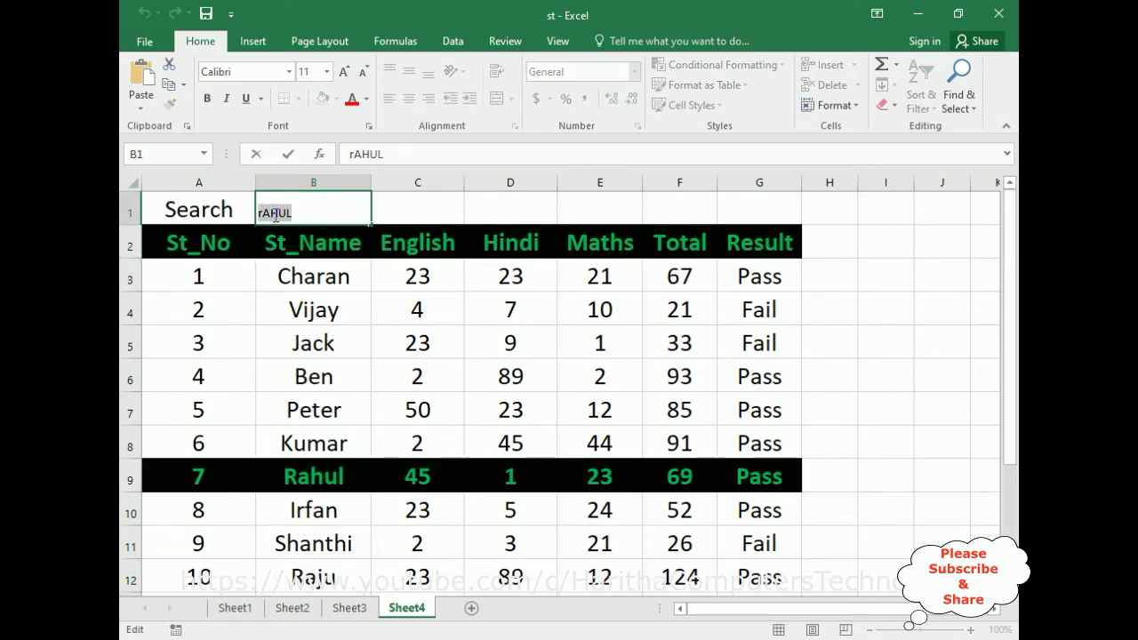
text(sam)
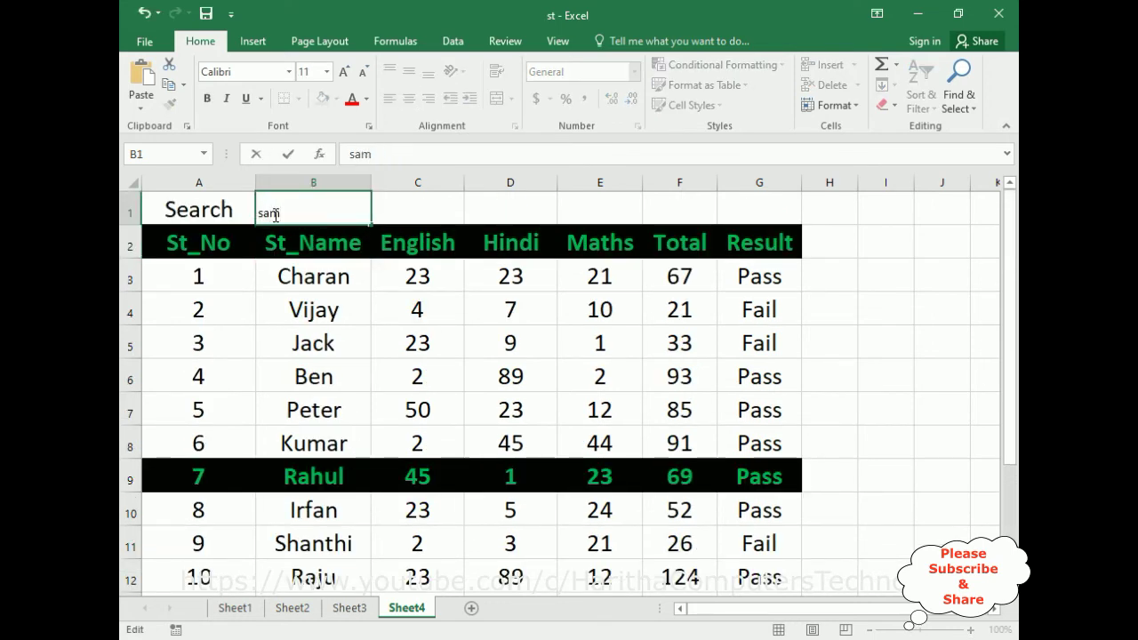
key(Return)
scroll(361, 338, down, 3)
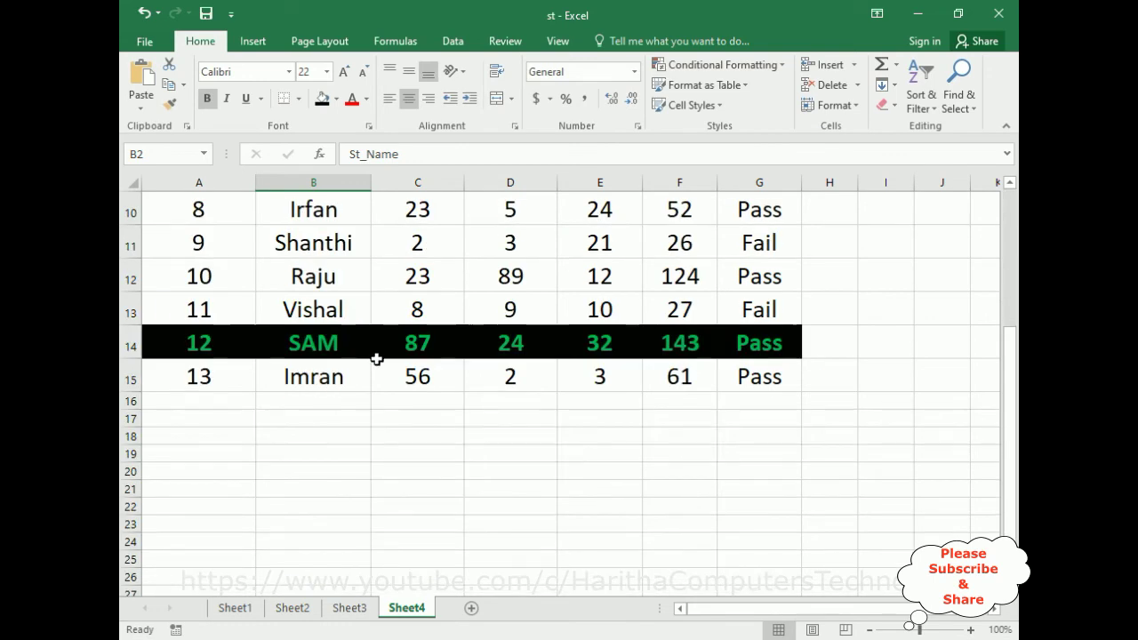
scroll(364, 365, up, 3)
- Delete the search name from B1 to leave it empty
double_click(289, 213)
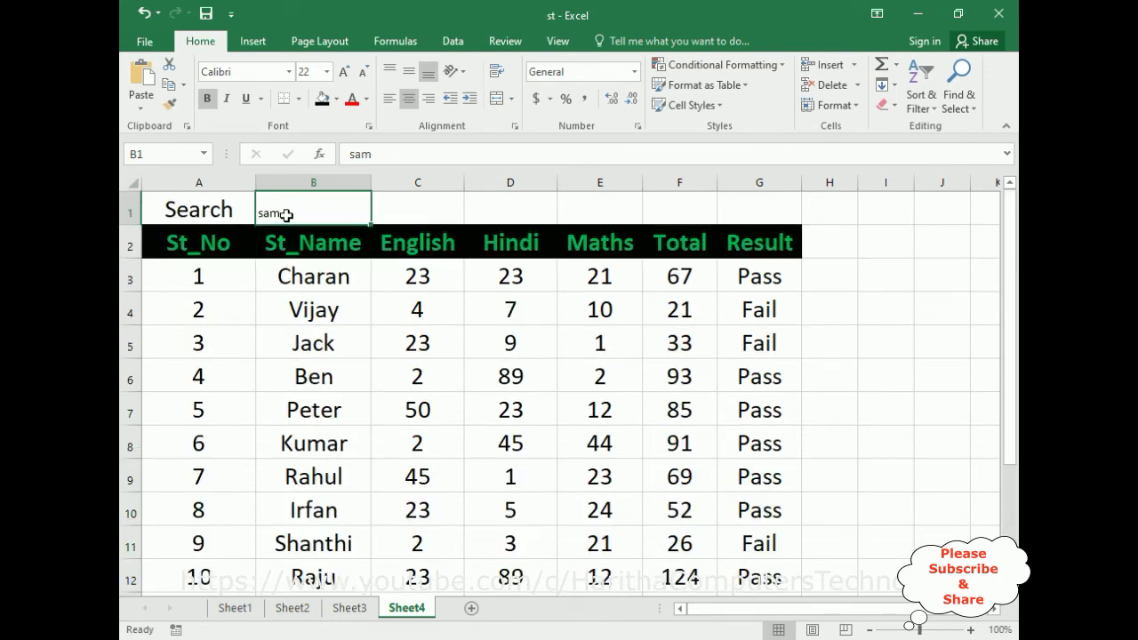
double_click(266, 213)
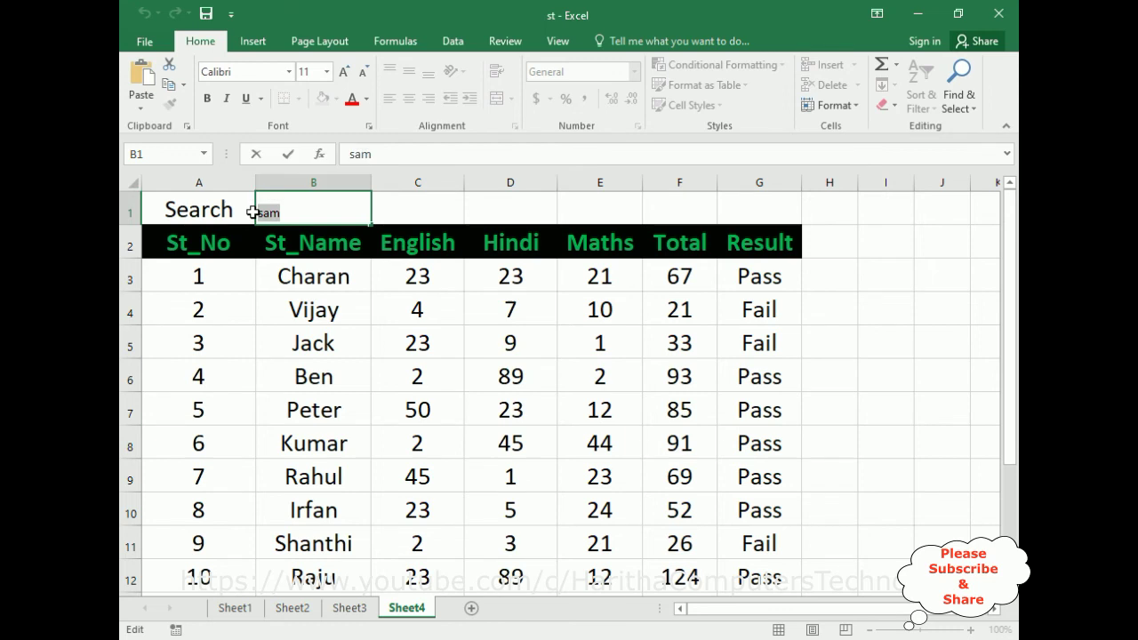
key(BackSpace)
- Centre the empty search cell B1 and set its font size to 22
click(382, 208)
click(330, 208)
click(408, 99)
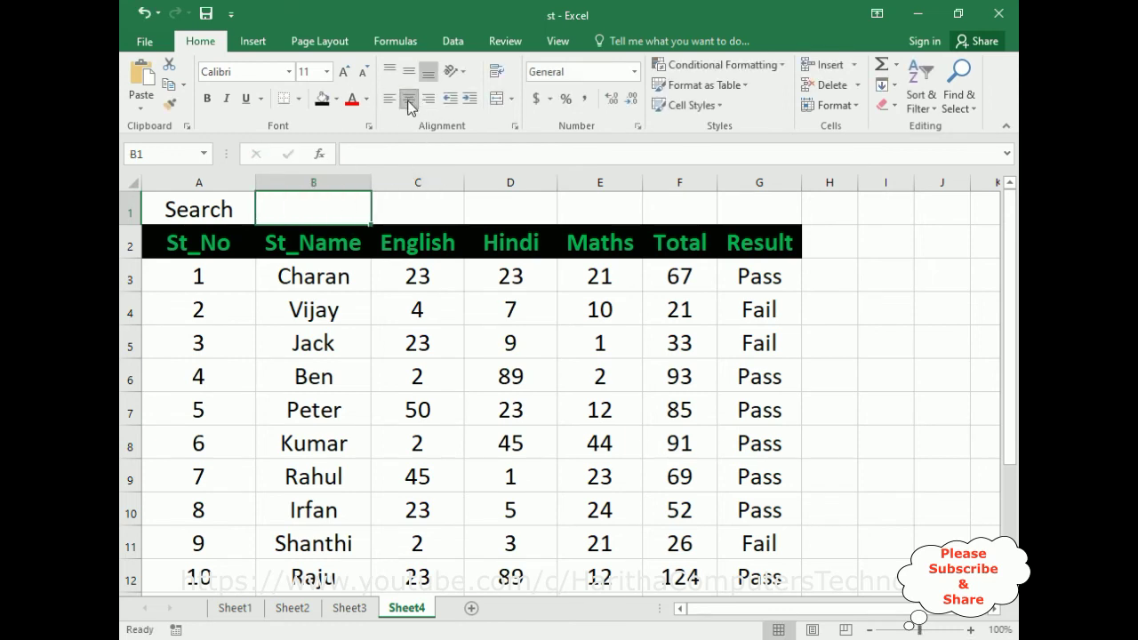
click(327, 73)
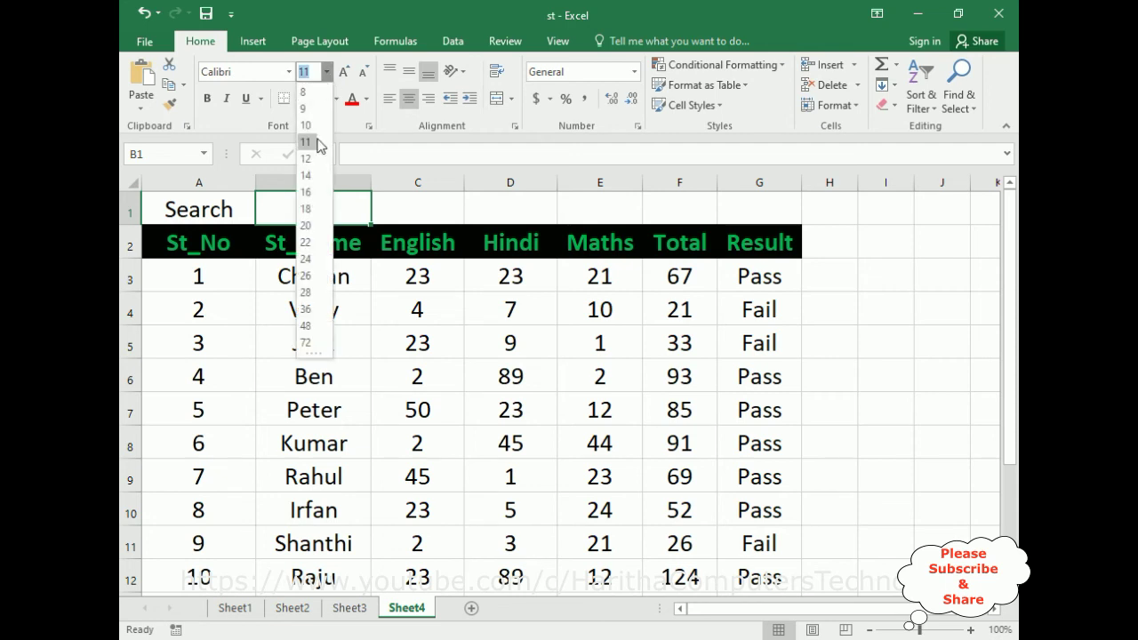
click(306, 242)
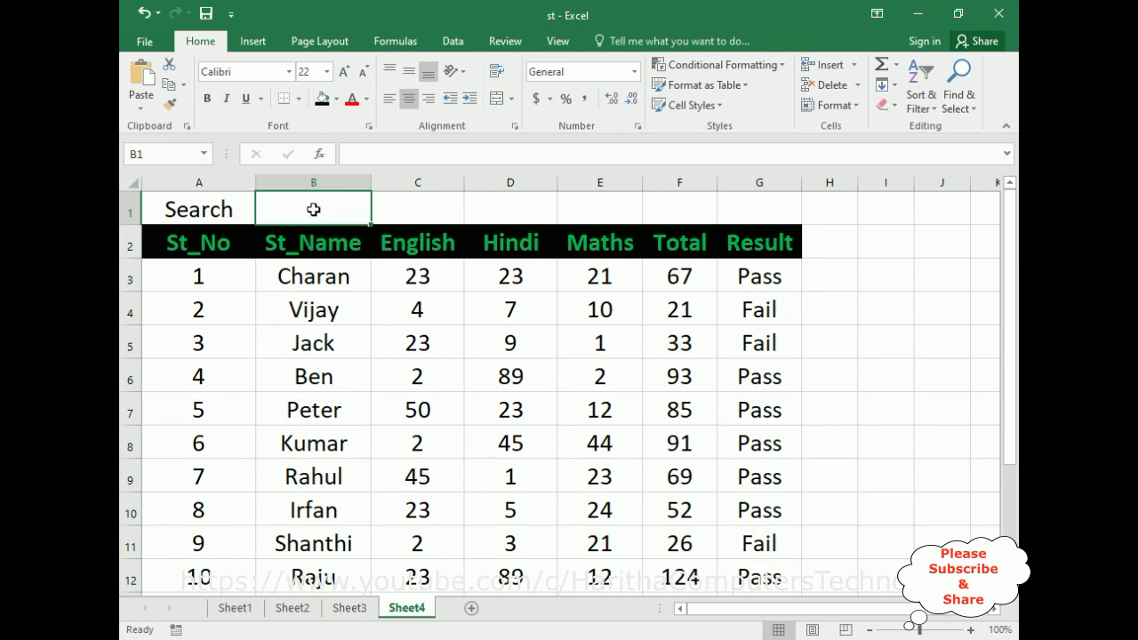
- Enter Shanthi in B1 and check that only her row is highlighted
text(SH)
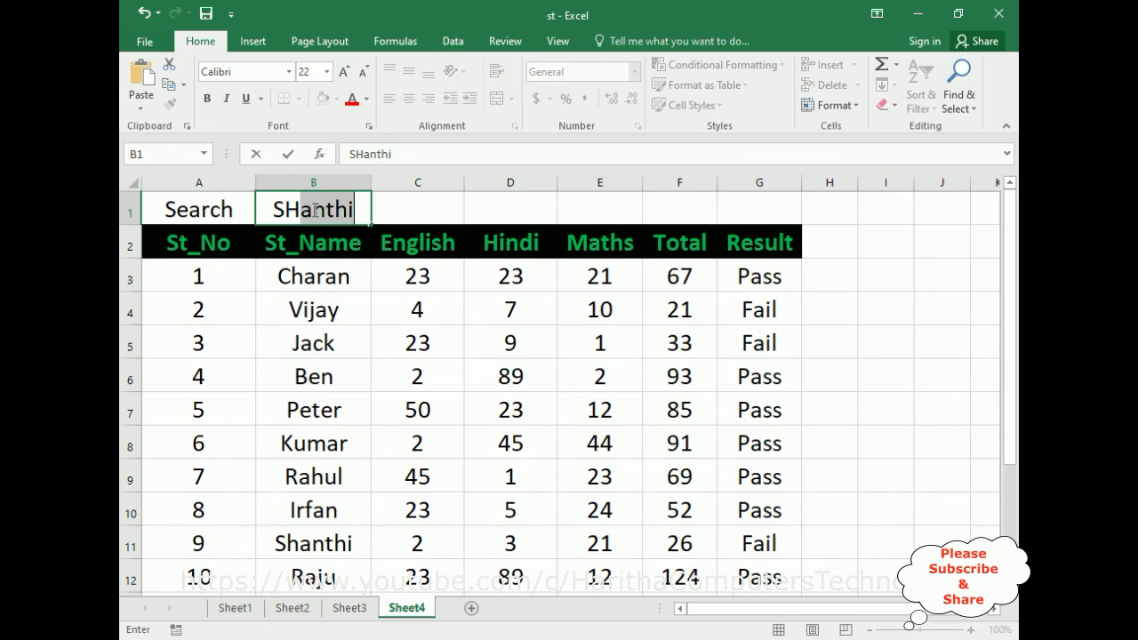
key(Return)
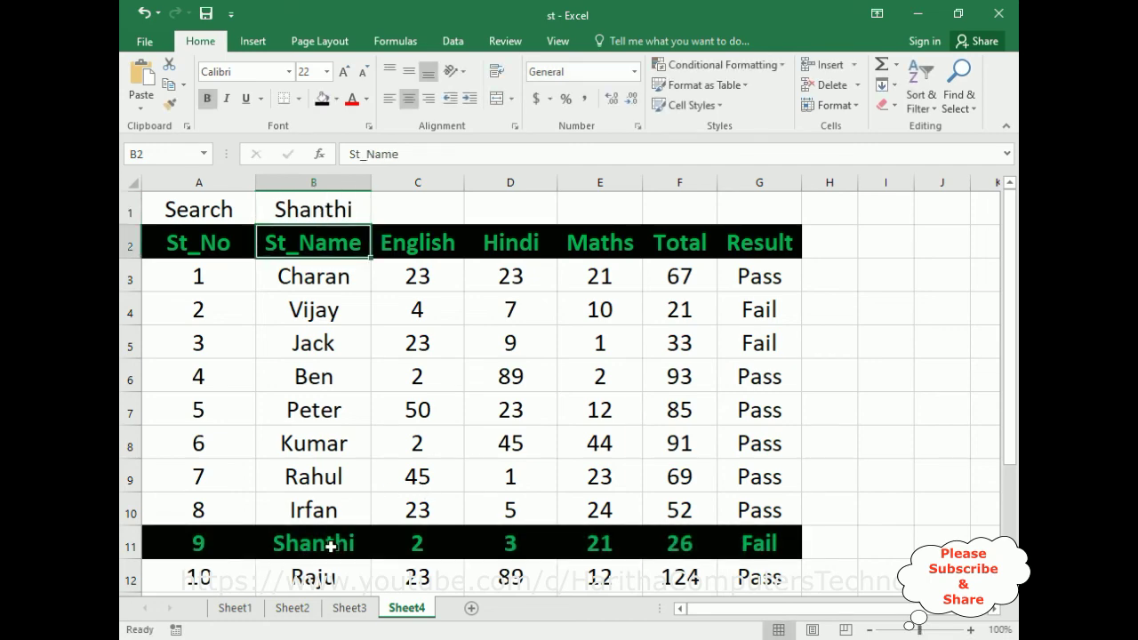
scroll(330, 542, down, 1)
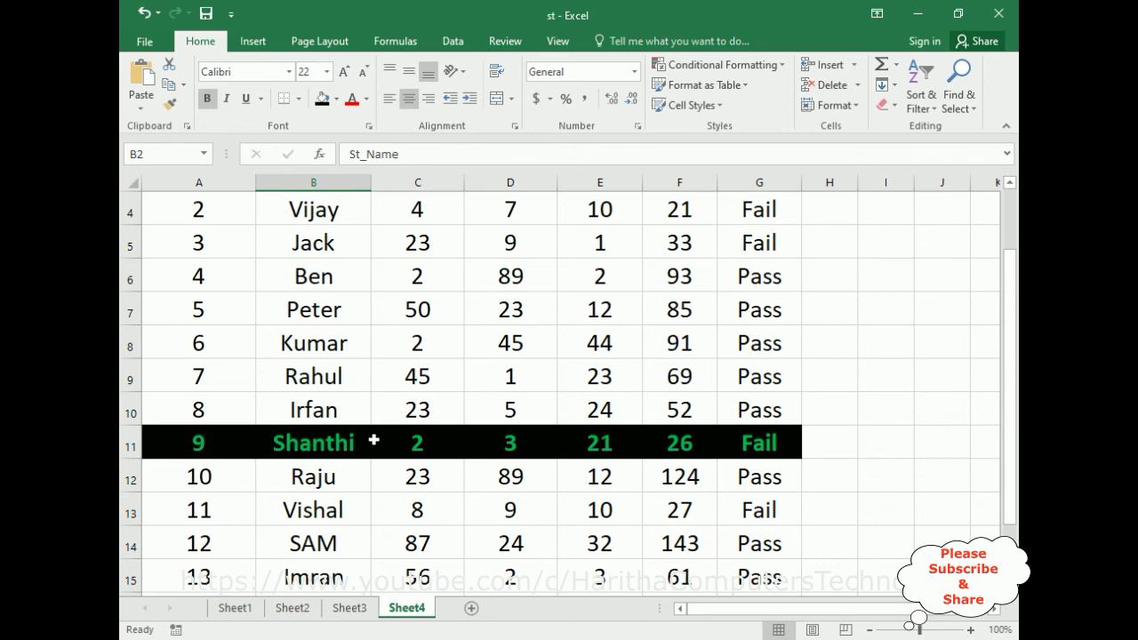
scroll(346, 525, up, 1)
scroll(346, 498, down, 3)
scroll(338, 418, up, 3)
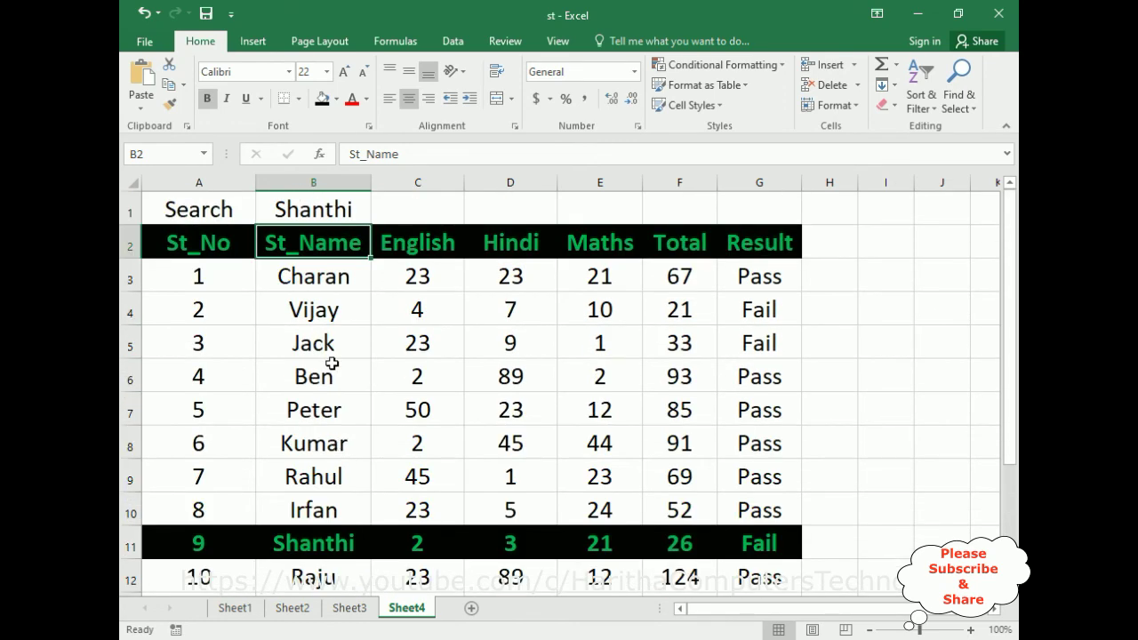
- Replace the search name in B1 with Imran to highlight his row
click(316, 206)
double_click(318, 205)
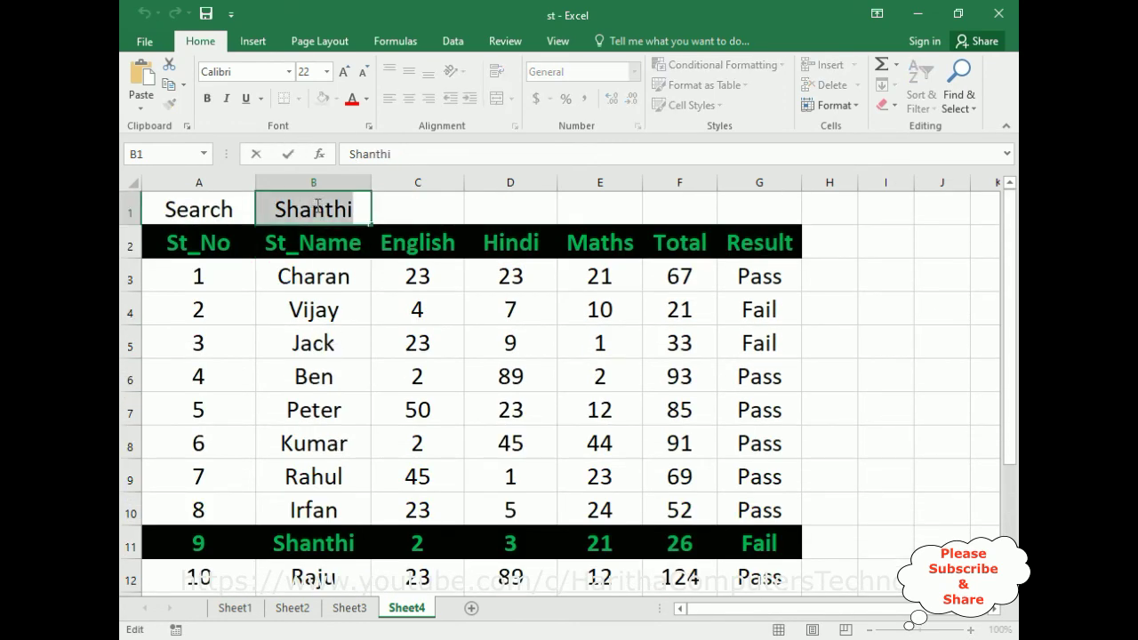
text(Imran)
key(Return)
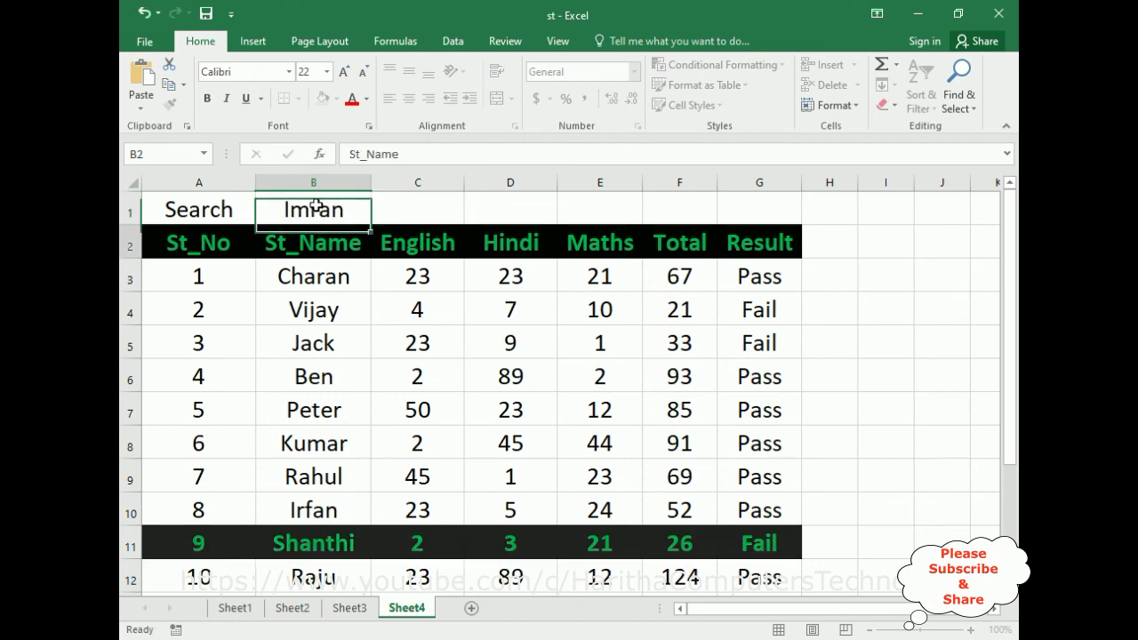
scroll(384, 395, down, 3)
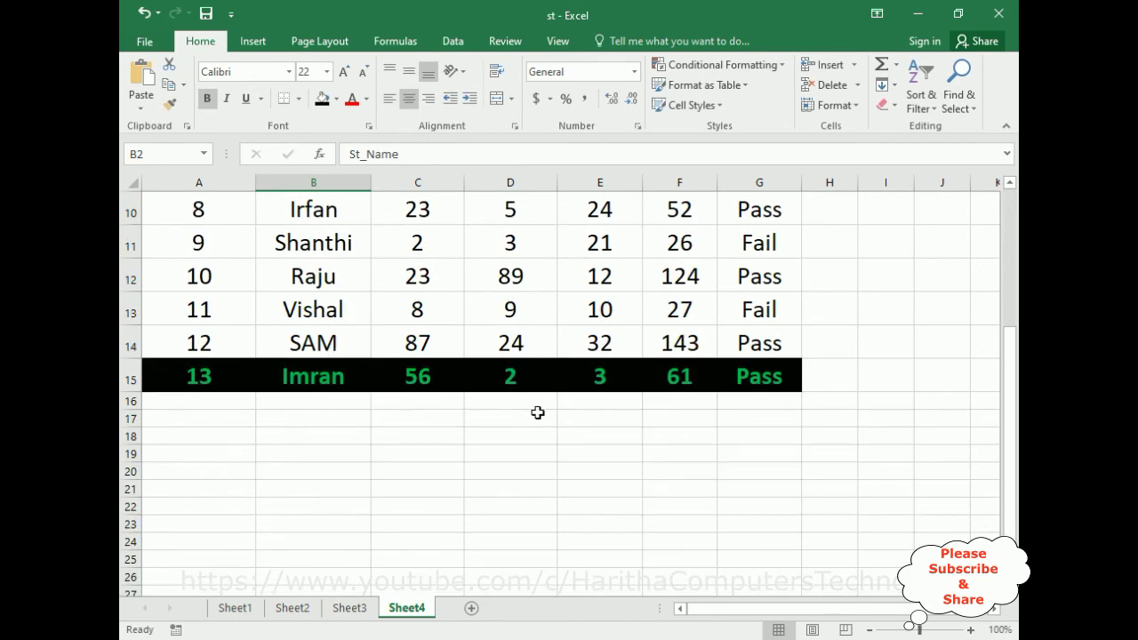
scroll(449, 404, up, 3)
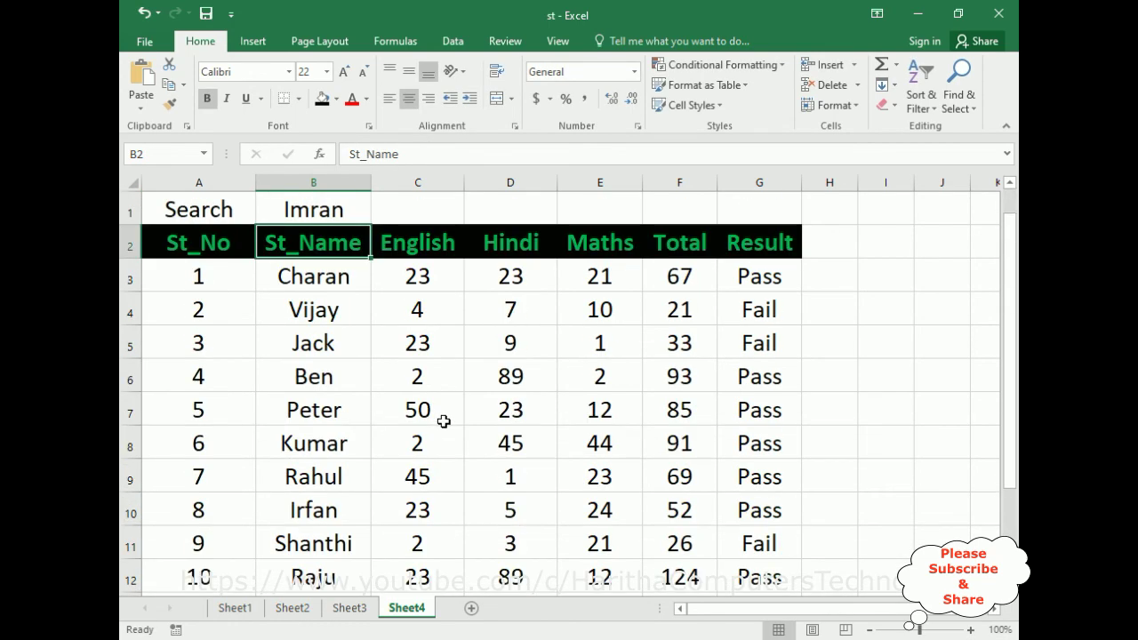
- Change B1 to pETER so Peter's row 7 shows the green highlight
double_click(307, 216)
double_click(307, 215)
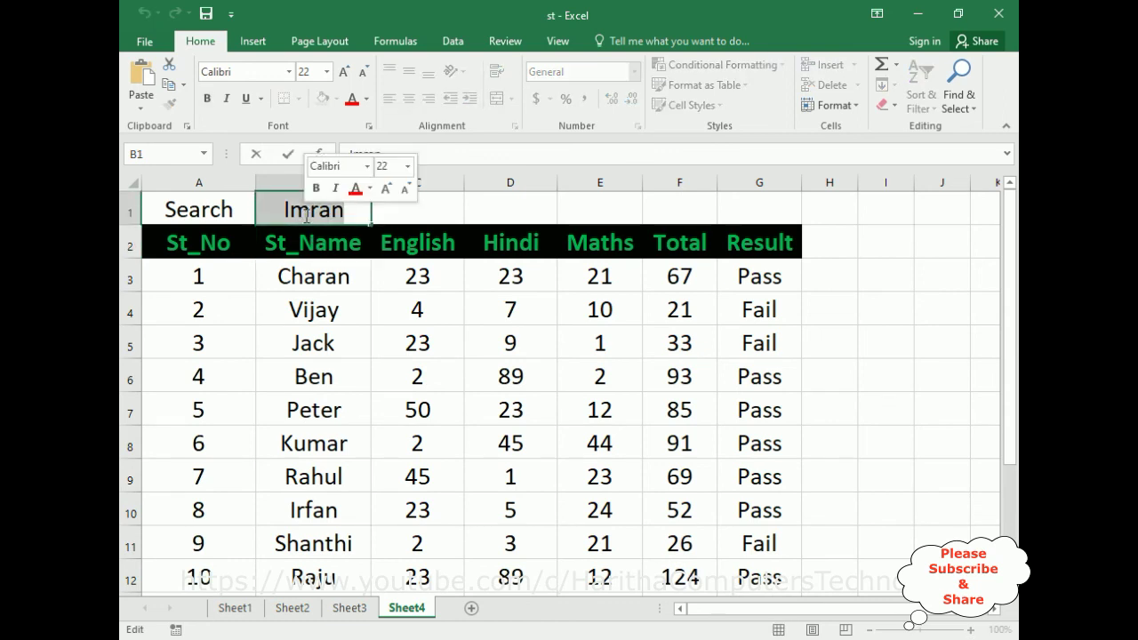
text(pETER)
key(Return)
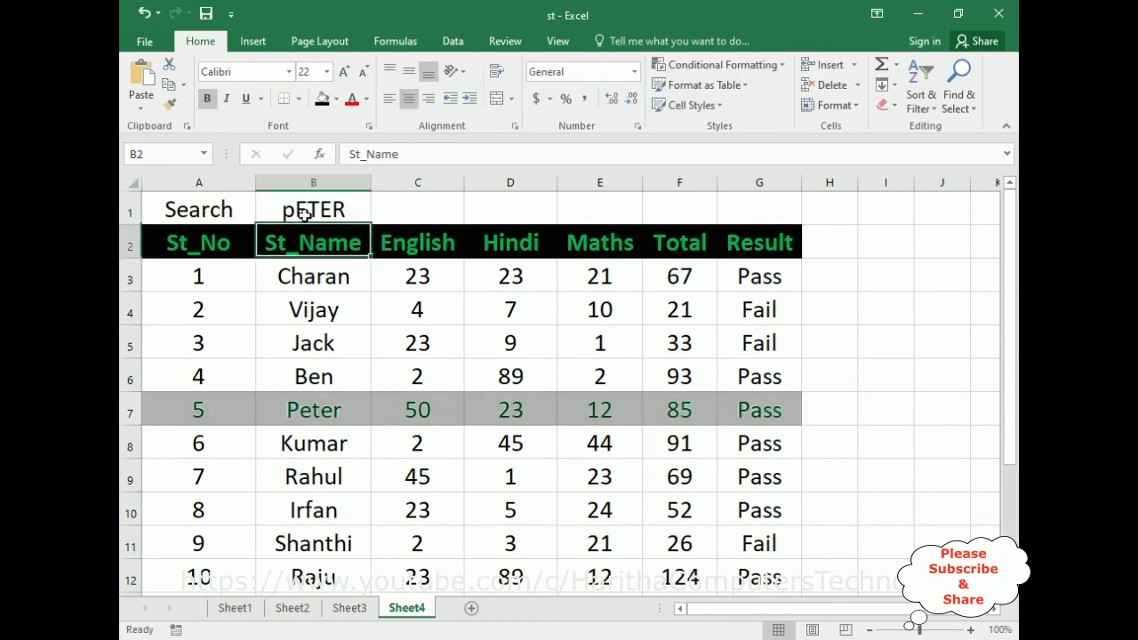